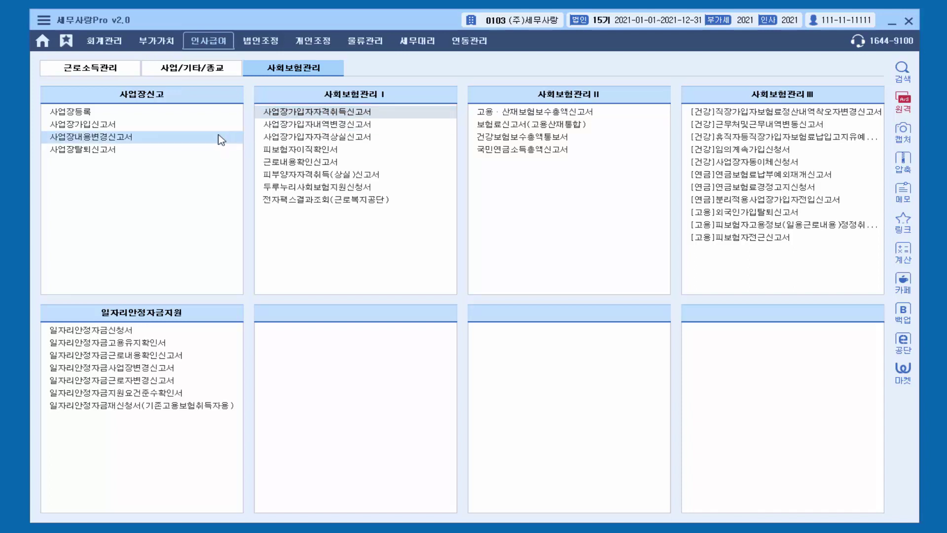
# - Register the workplace under initial code 10 in 사업장등록 and check its 담당자명 and 신고담당자핸드폰번호 fields
pyautogui.click(187, 112)
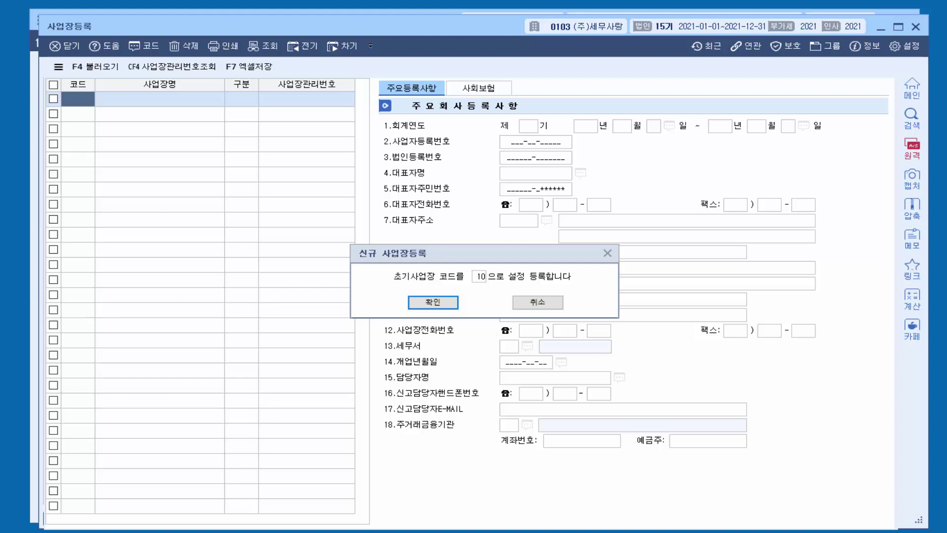
pyautogui.press('Return')
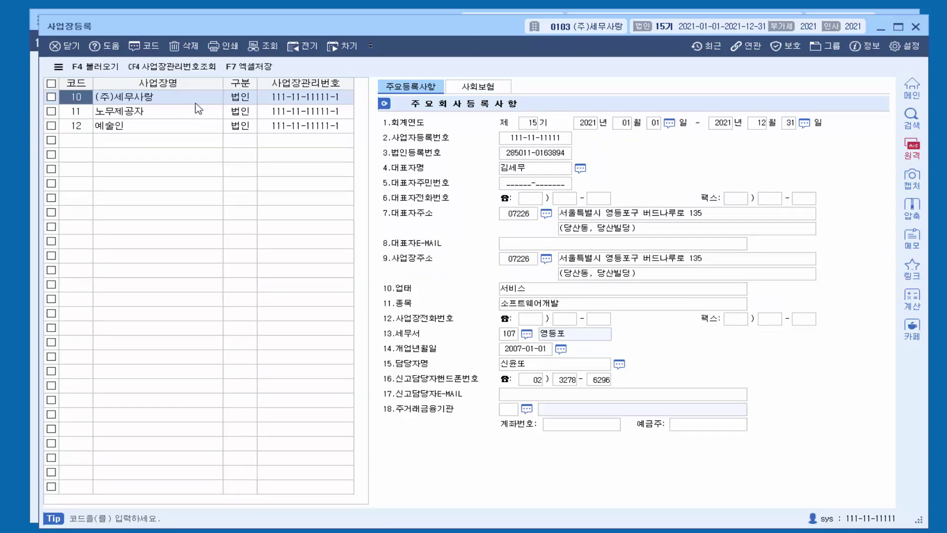
pyautogui.click(516, 365)
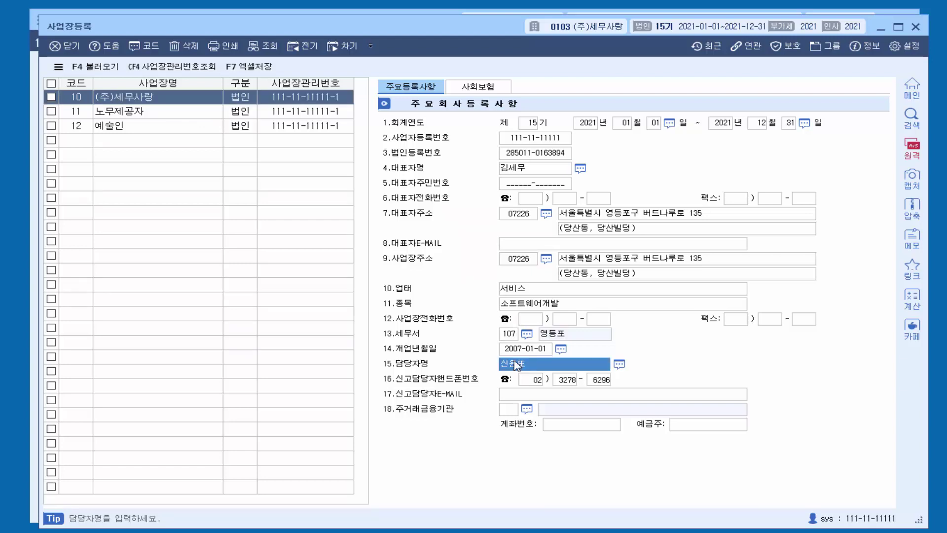
pyautogui.click(529, 379)
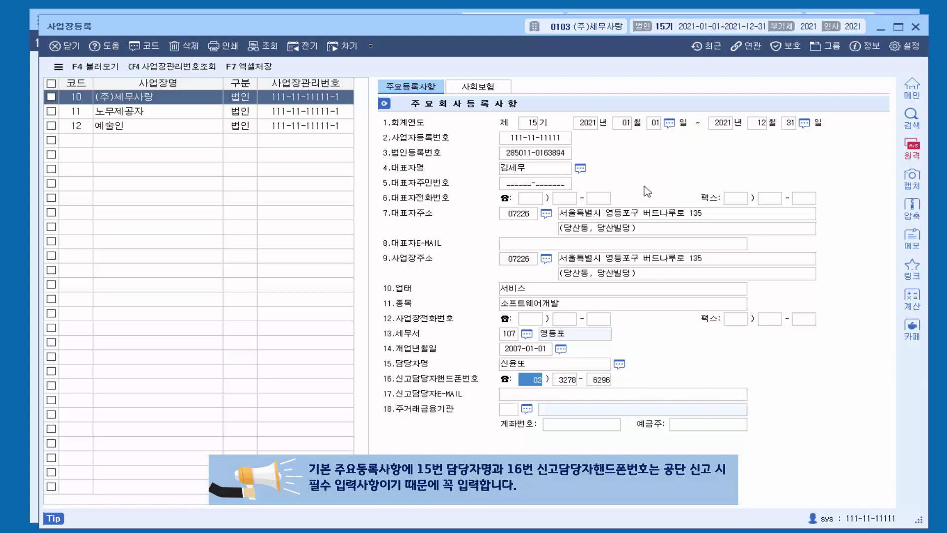
# - Enter 영등포지사 as the national pension (국민연금) 공단명 in the workplace's social insurance details
pyautogui.click(499, 88)
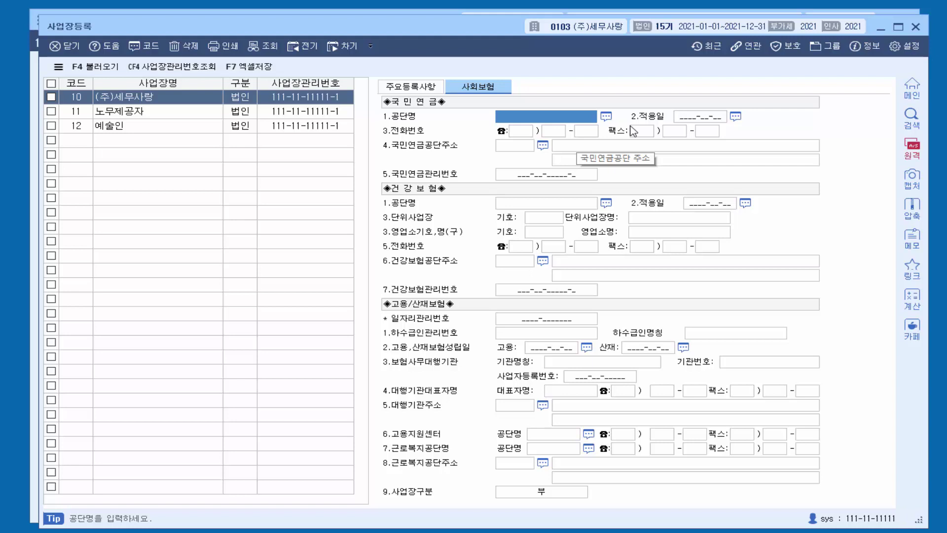
pyautogui.write('영등포지사')
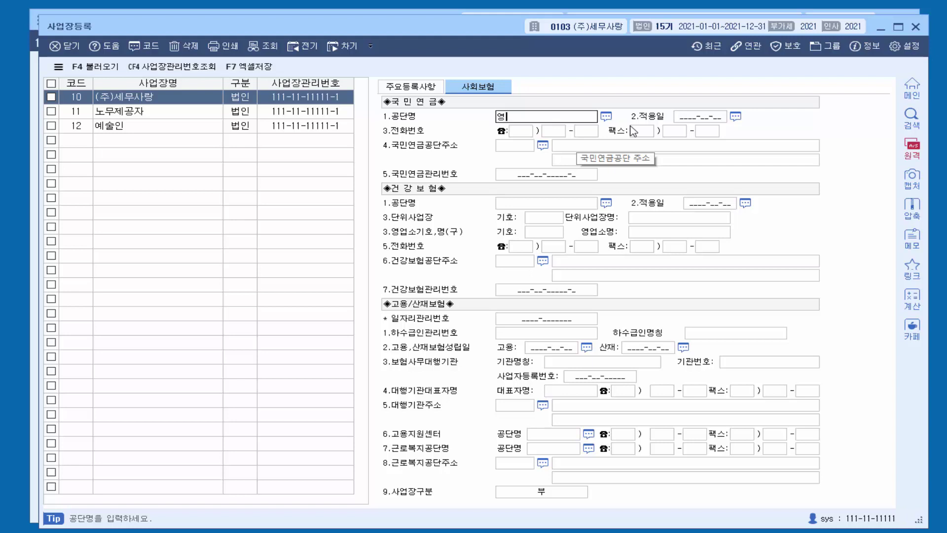
pyautogui.press('Return')
pyautogui.press('Return')
pyautogui.press('Return')
pyautogui.press('Return')
pyautogui.press('Return')
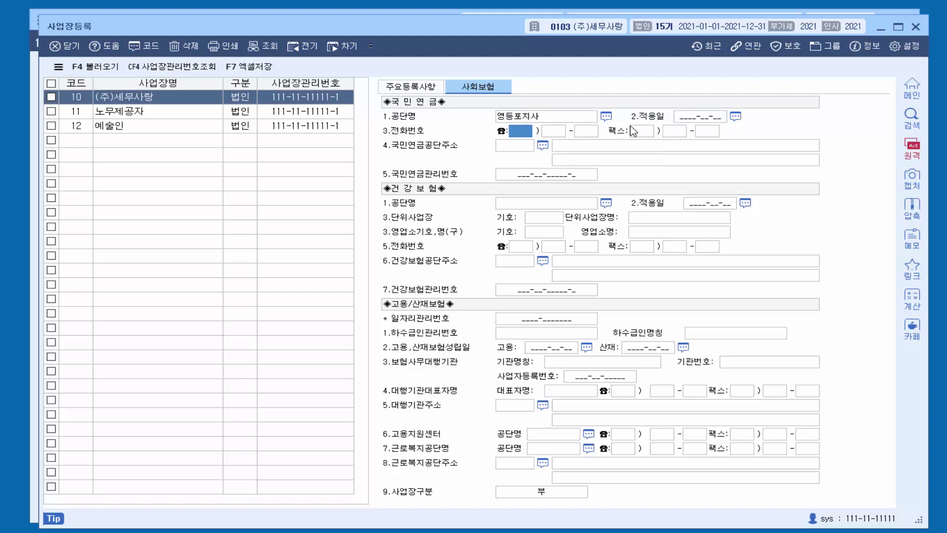
# - Enter 영등포지사 as the health insurance (건강보험) 공단명
pyautogui.click(582, 204)
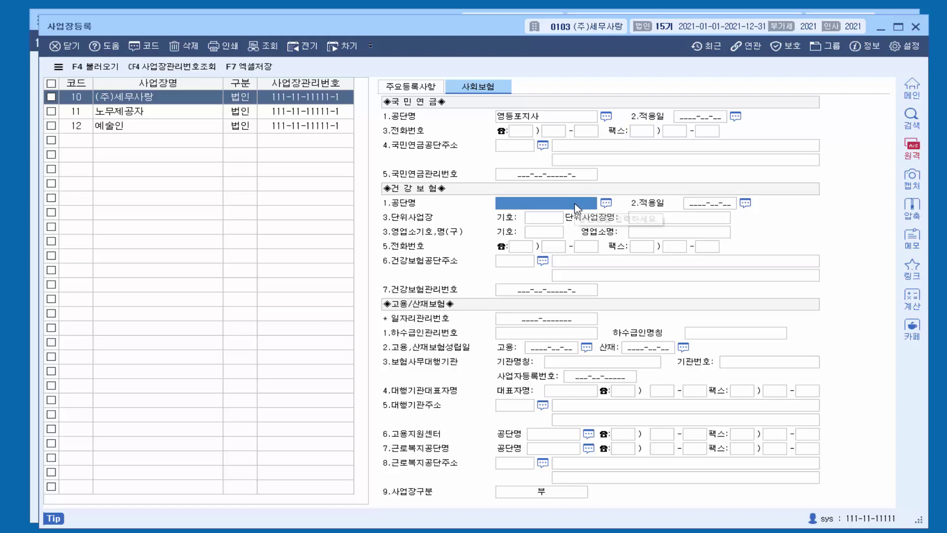
pyautogui.write('영ㄷ등포')
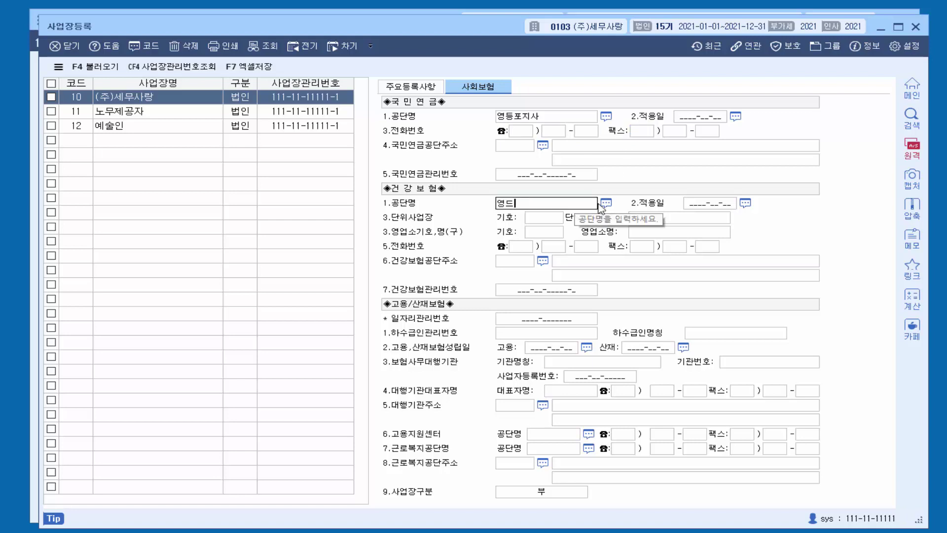
pyautogui.write('지사')
pyautogui.press('Return')
pyautogui.press('Return')
pyautogui.press('Return')
pyautogui.press('Return')
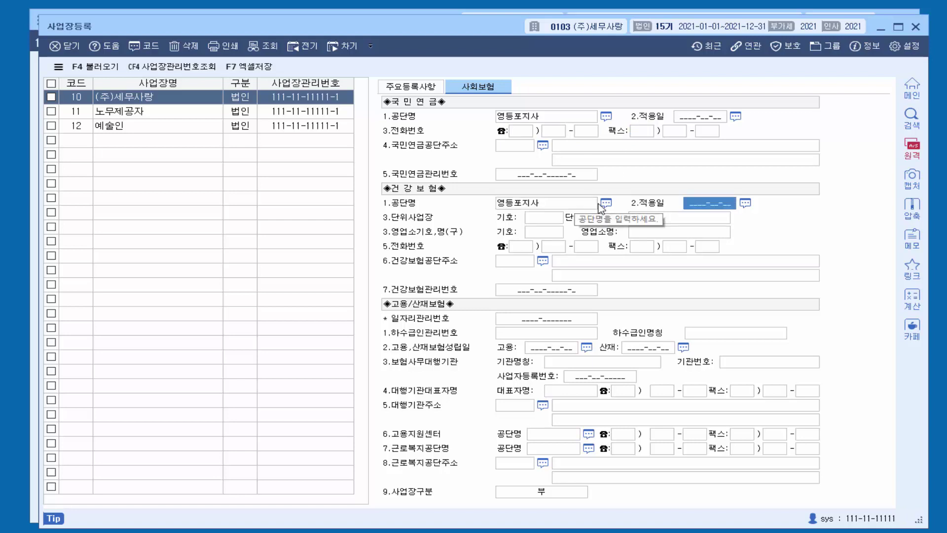
# - Close the workplace registration and open 사업장가입자자격취득신고서 under social insurance management
pyautogui.click(917, 27)
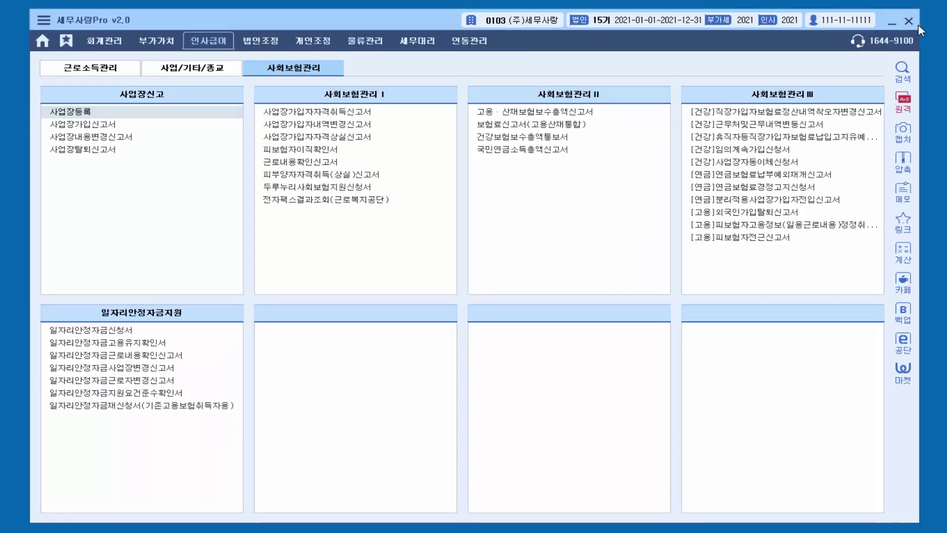
pyautogui.press('Escape')
pyautogui.click(427, 290)
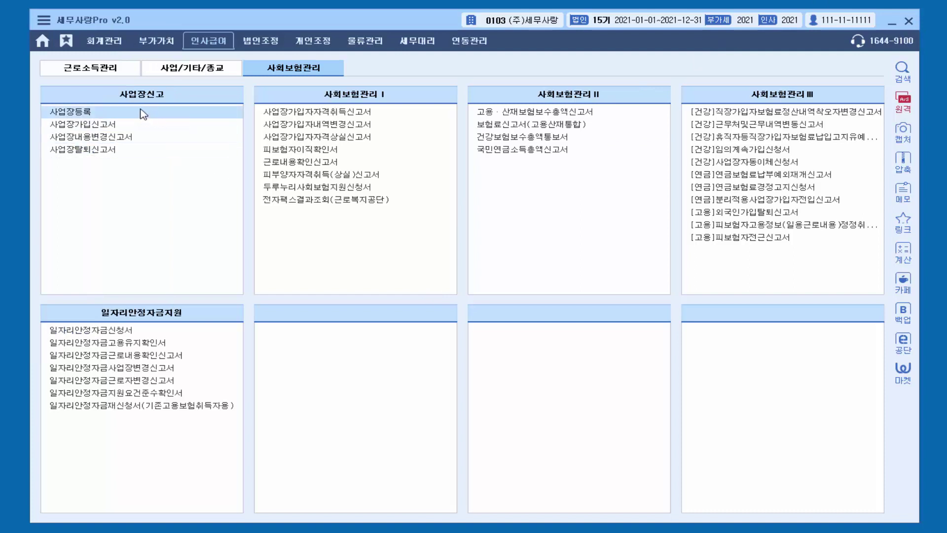
pyautogui.click(299, 115)
pyautogui.doubleClick(299, 114)
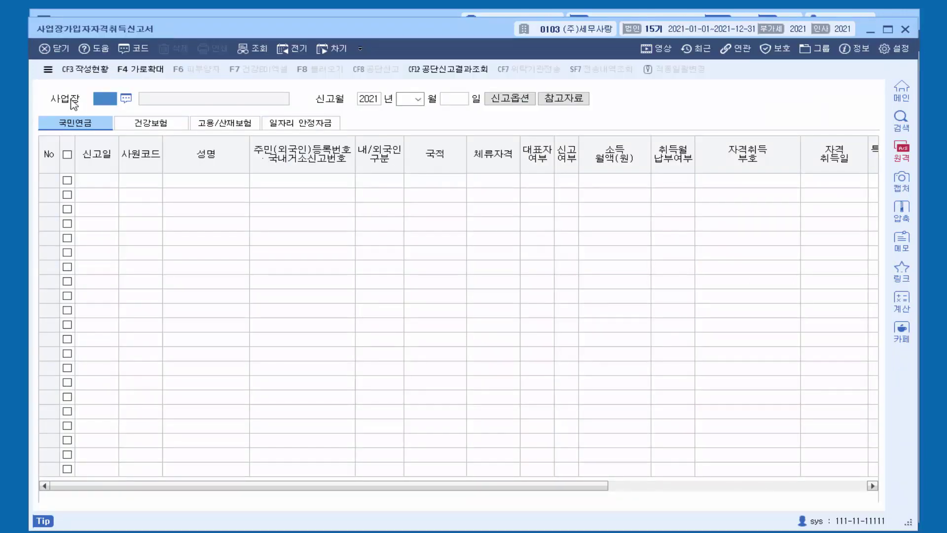
# - Select workplace 10 (주)세무사랑 and set the report month (신고월) to 07 of 2021
pyautogui.doubleClick(112, 104)
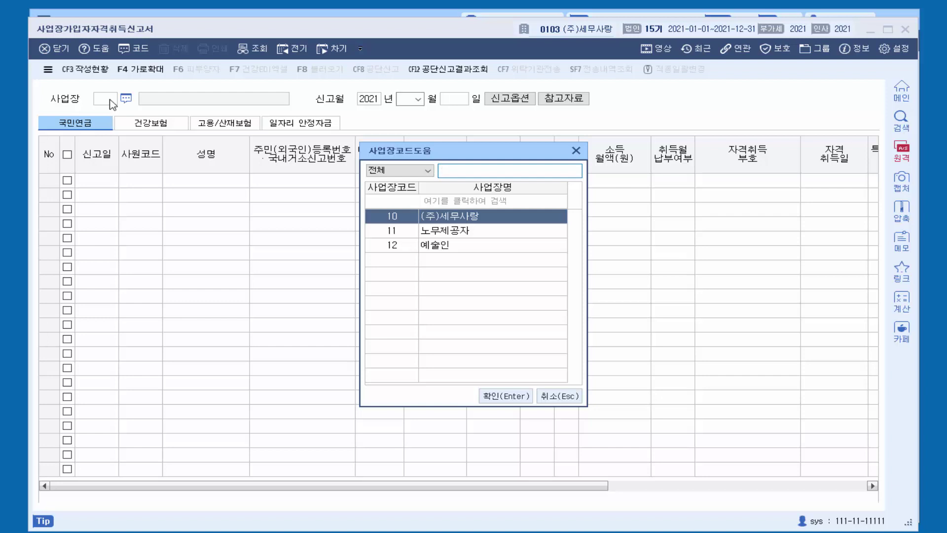
pyautogui.doubleClick(443, 217)
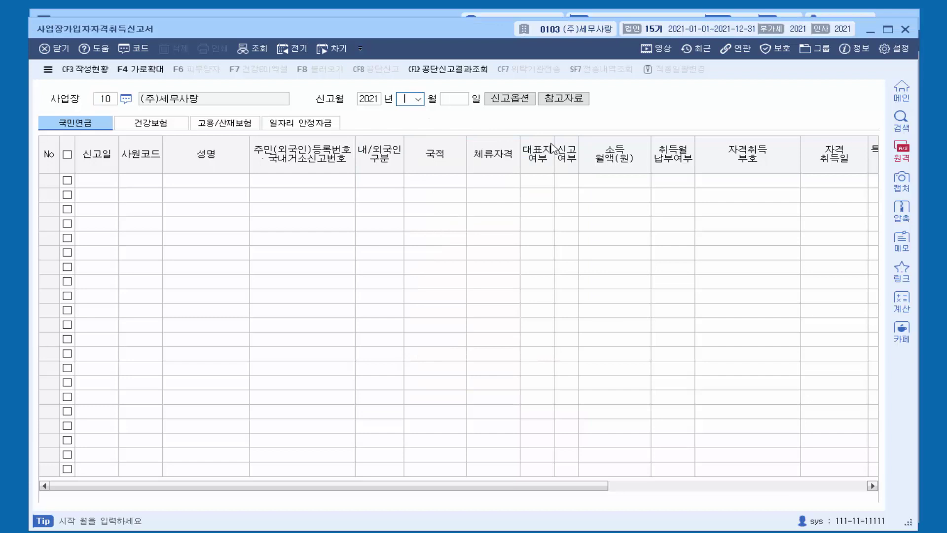
pyautogui.write('07')
pyautogui.press('Return')
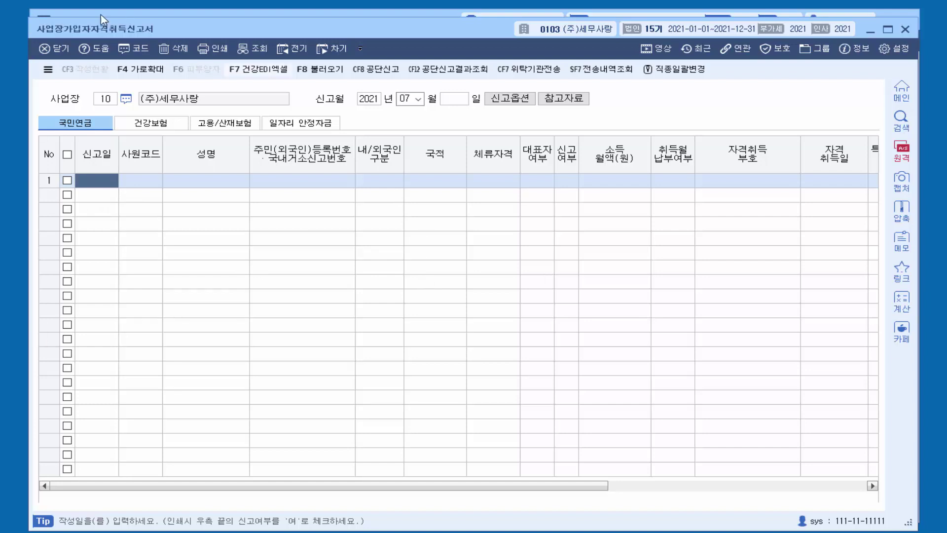
# - Look through the 건강보험, 고용/산재보험 and 일자리 안정자금 sections of the report
pyautogui.click(157, 123)
pyautogui.click(217, 124)
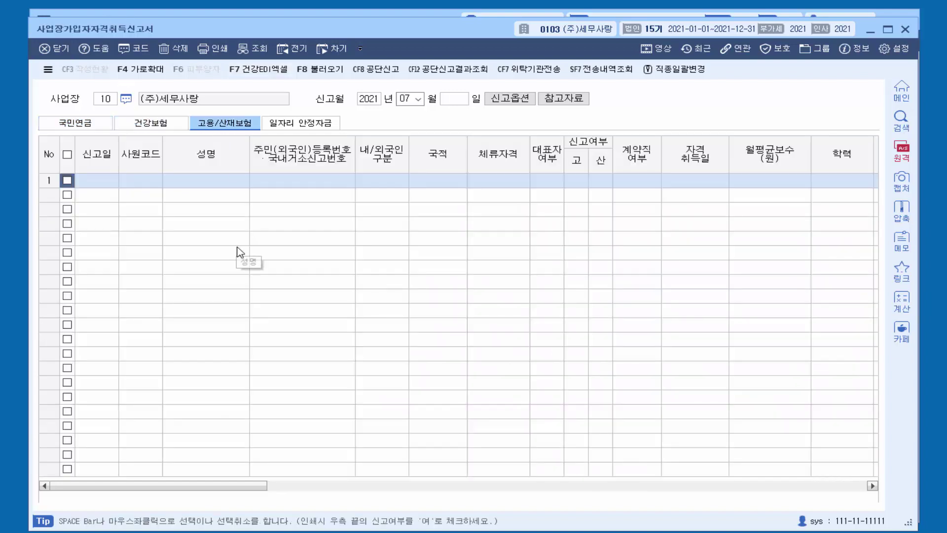
pyautogui.click(310, 126)
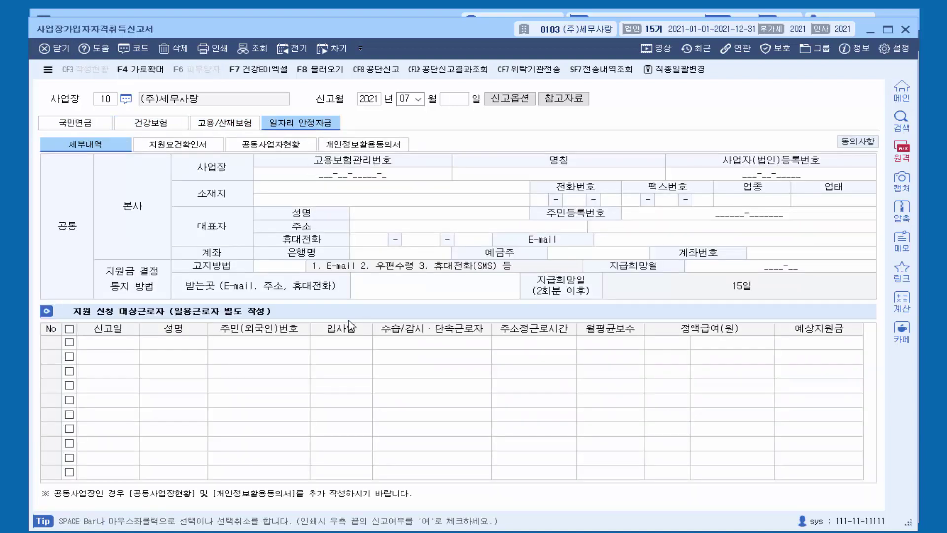
# - Add the employee with code 5 to the 국민연금 list with report day (신고일) 20
pyautogui.click(92, 126)
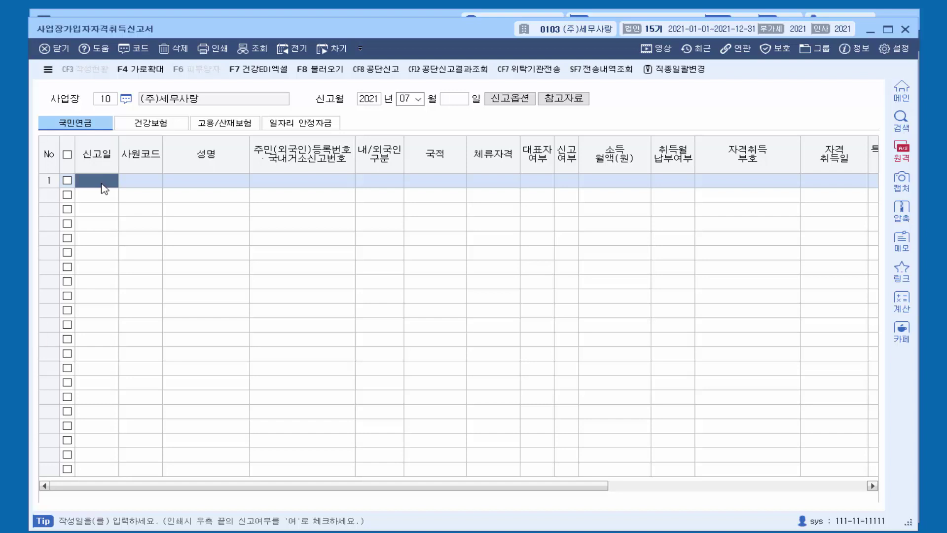
pyautogui.write('20')
pyautogui.press('Return')
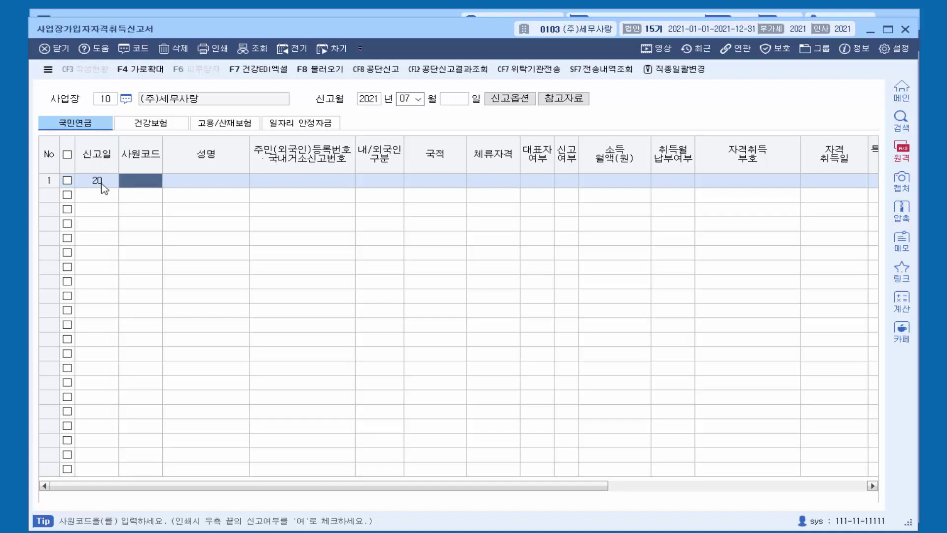
pyautogui.press('F2')
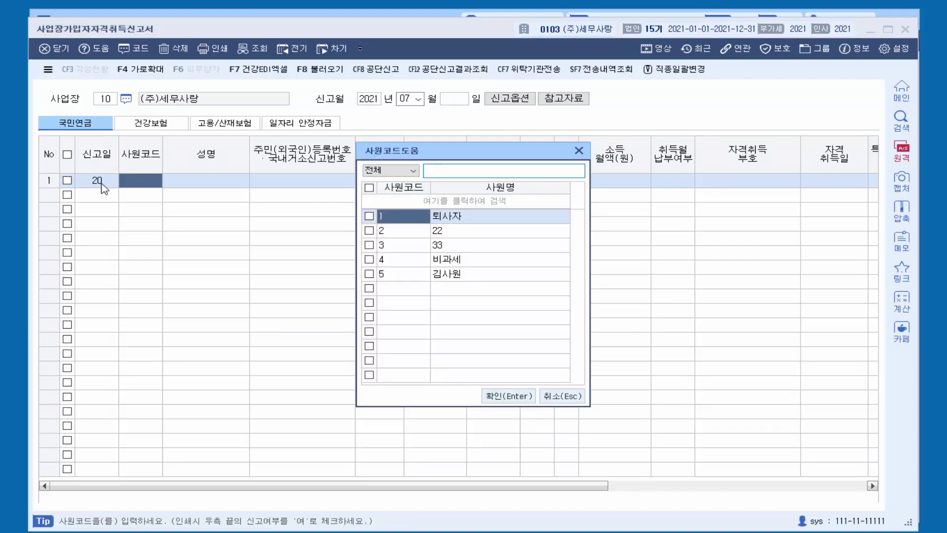
pyautogui.doubleClick(447, 279)
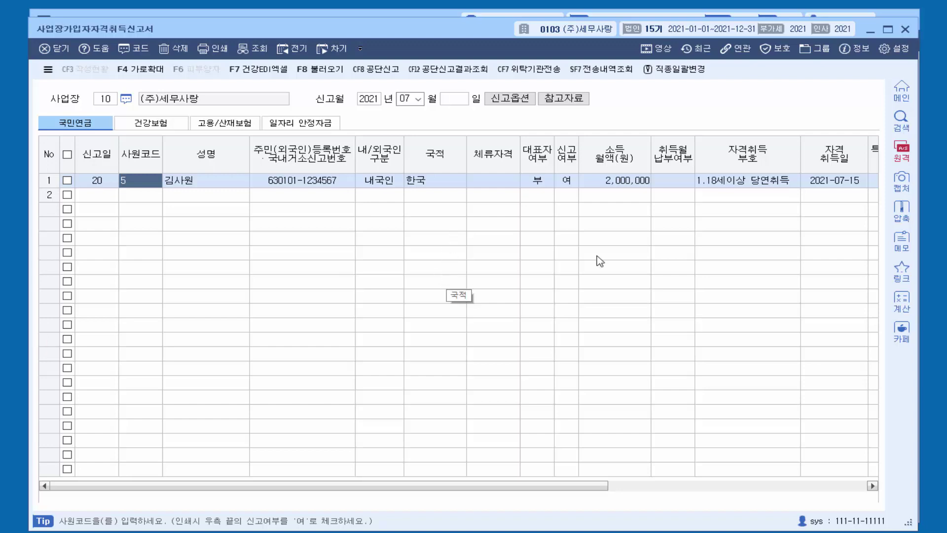
# - Check the 국민연금 and 건강보험 보수월액 of employee 5 in 사원등록, then return to the acquisition report
pyautogui.click(354, 14)
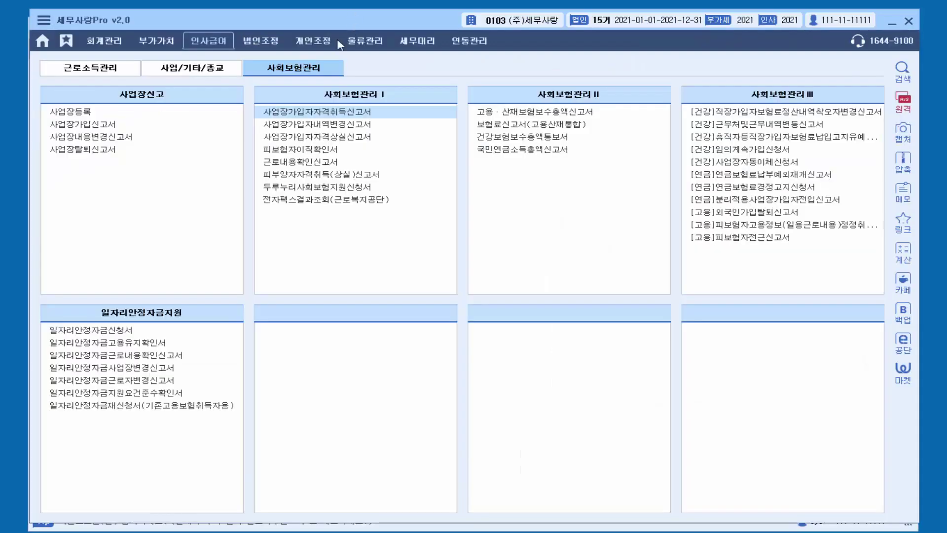
pyautogui.click(90, 69)
pyautogui.click(74, 111)
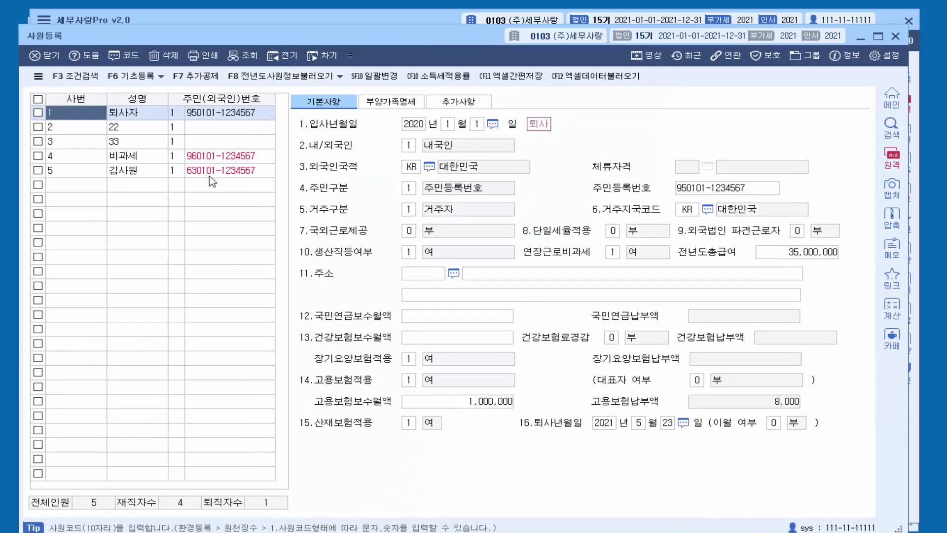
pyautogui.click(213, 171)
pyautogui.click(459, 318)
pyautogui.click(448, 340)
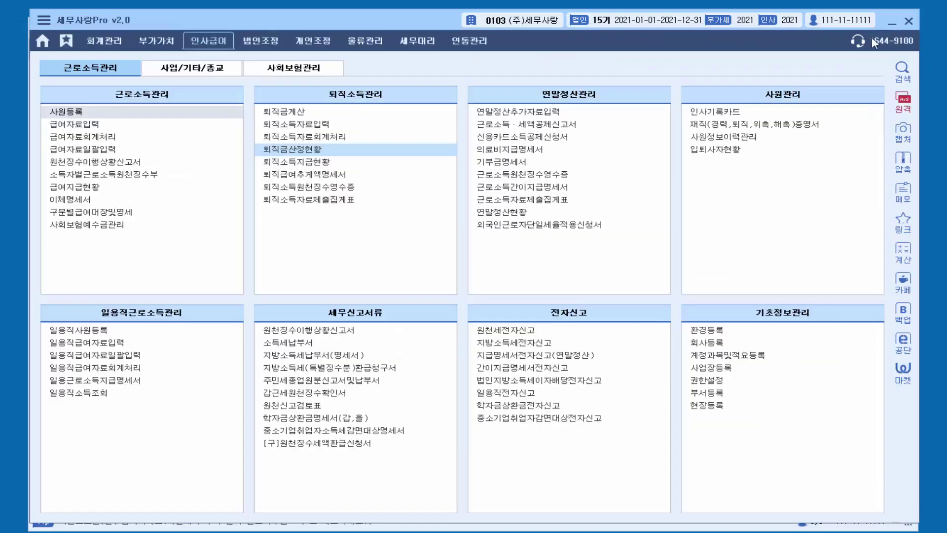
pyautogui.click(895, 36)
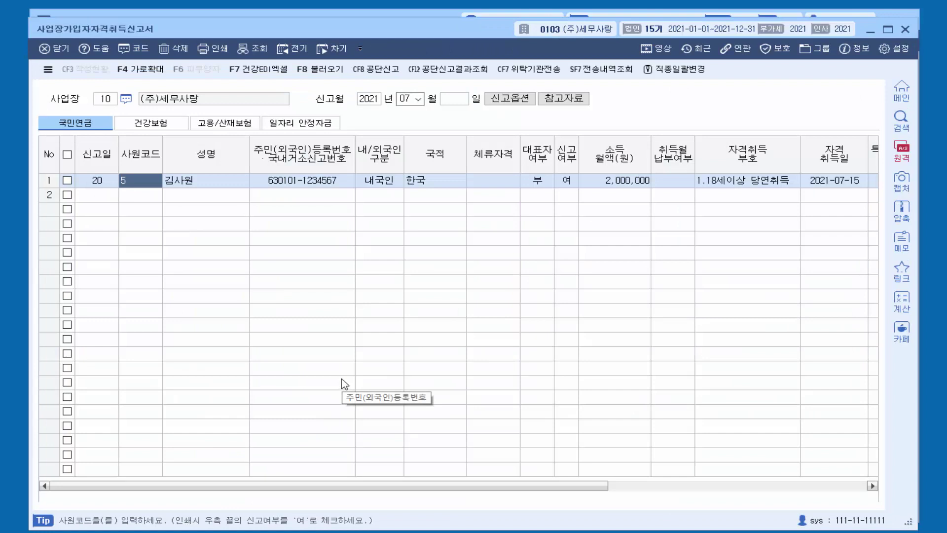
# - Set the employee's 취득월 납부여부 in the 국민연금 list to 2. 미희망
pyautogui.click(497, 185)
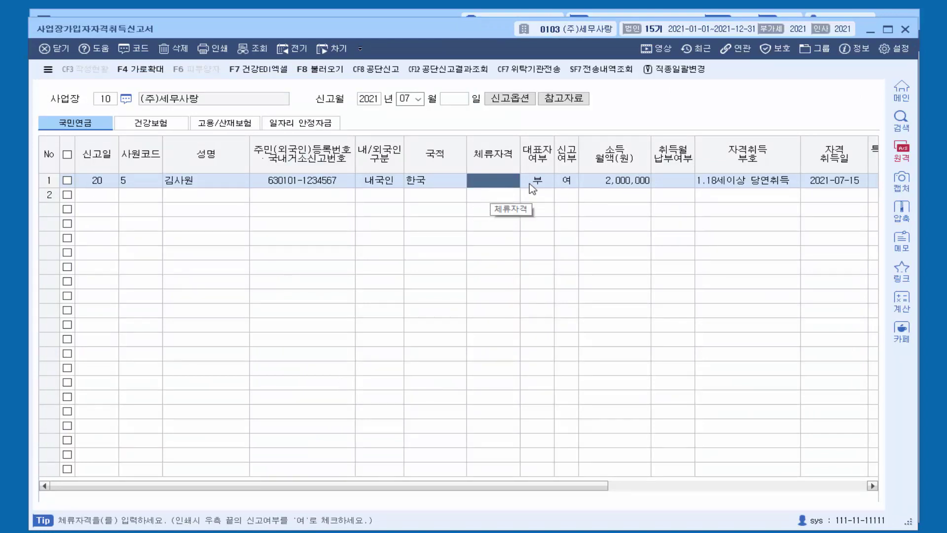
pyautogui.click(673, 186)
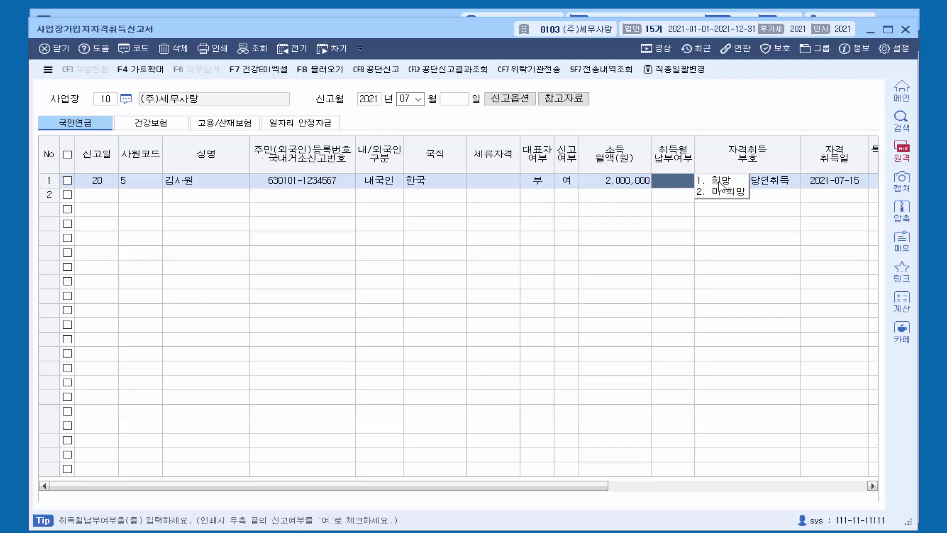
pyautogui.click(720, 194)
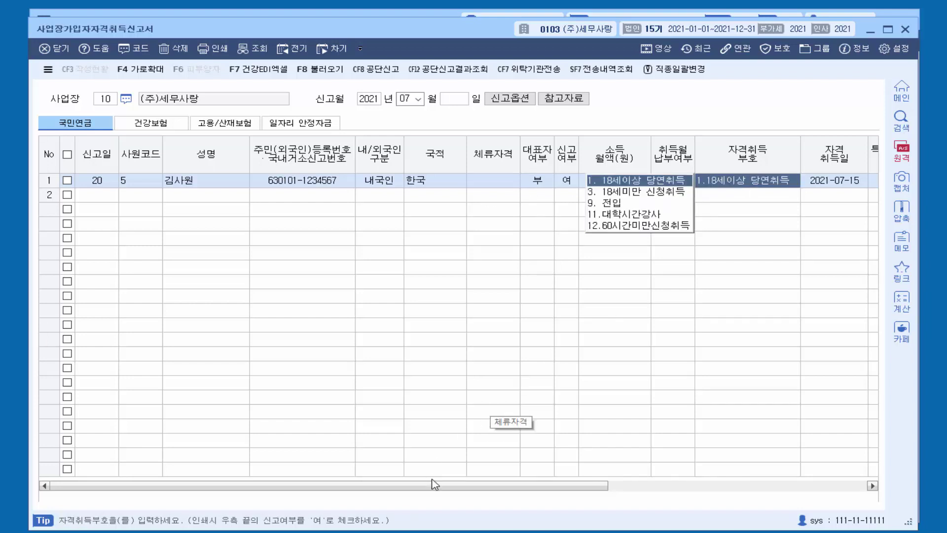
# - Examine the 직역연금부호 and 일자리안정자금 신청 options and the remaining columns of the employee's 국민연금 row
pyautogui.moveTo(434, 484); pyautogui.dragTo(614, 489)
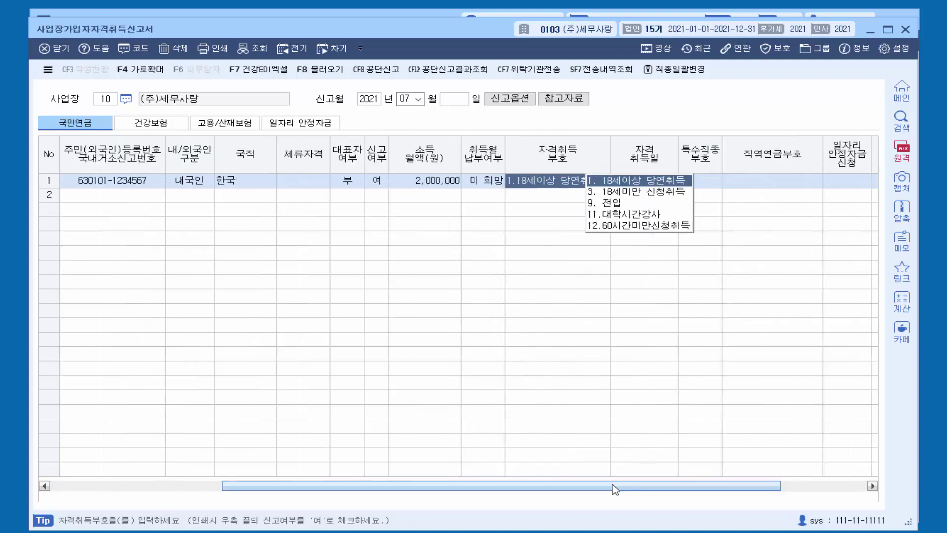
pyautogui.click(750, 187)
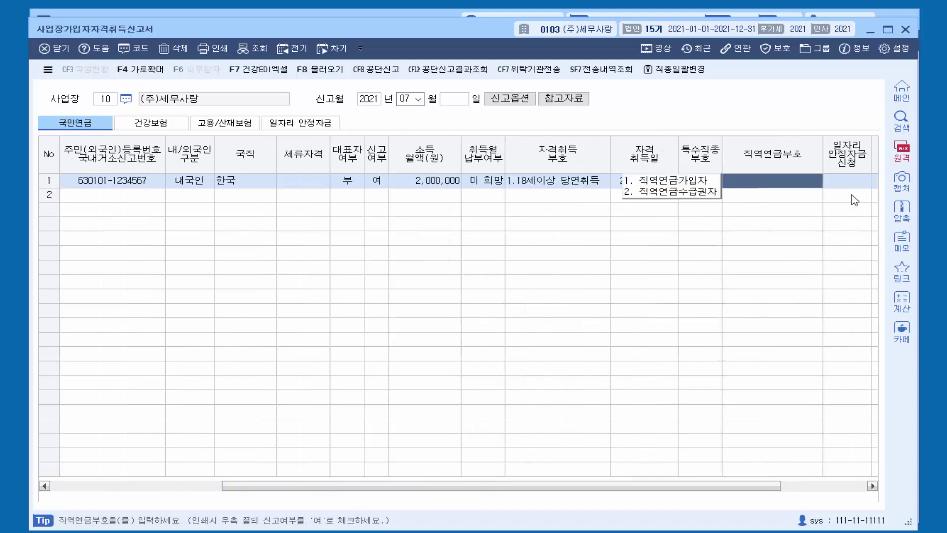
pyautogui.press('Return')
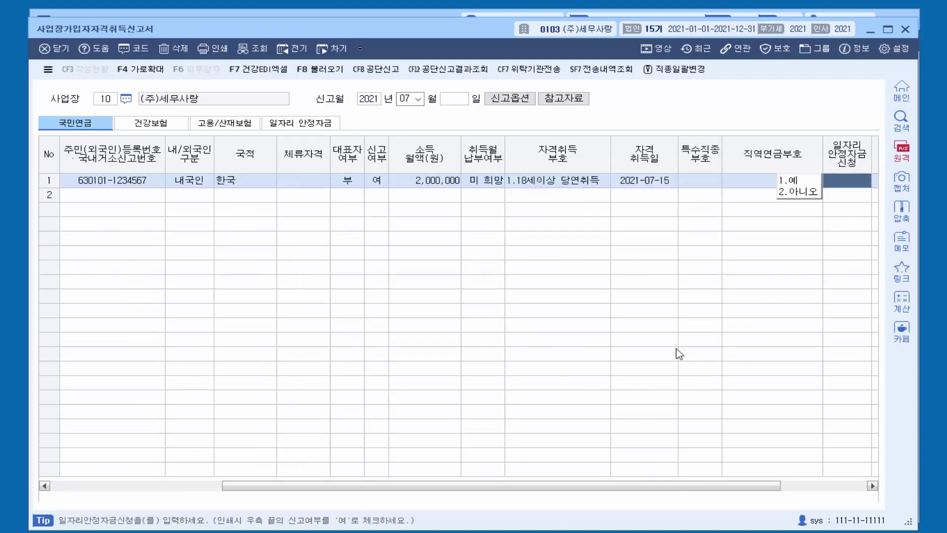
pyautogui.moveTo(397, 489); pyautogui.dragTo(508, 492)
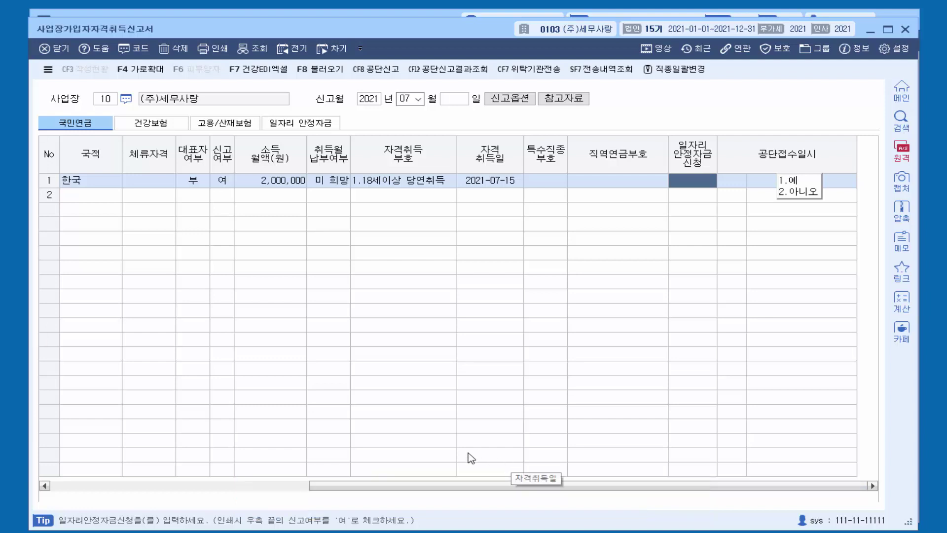
# - Set the employee's 자격취득부호 in the 건강보험 list to 00. 최초취득
pyautogui.click(154, 125)
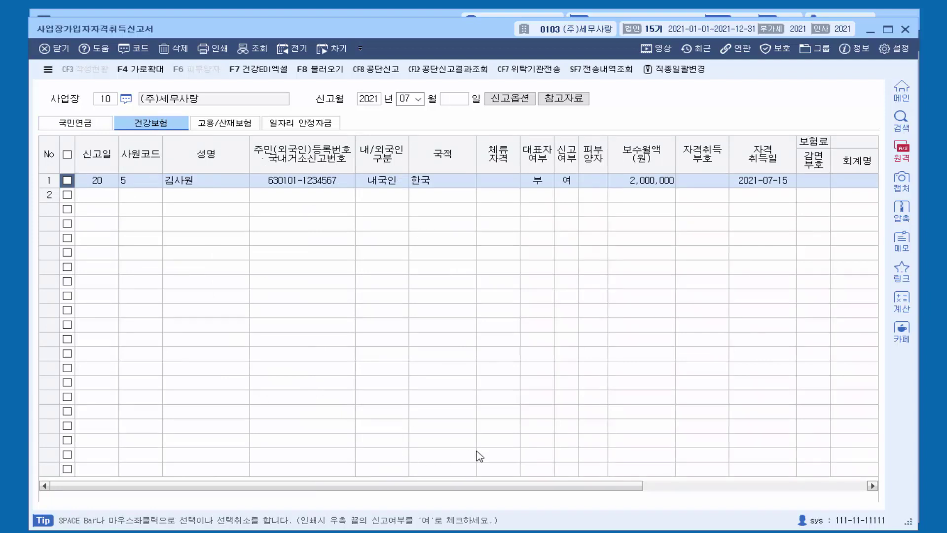
pyautogui.click(647, 182)
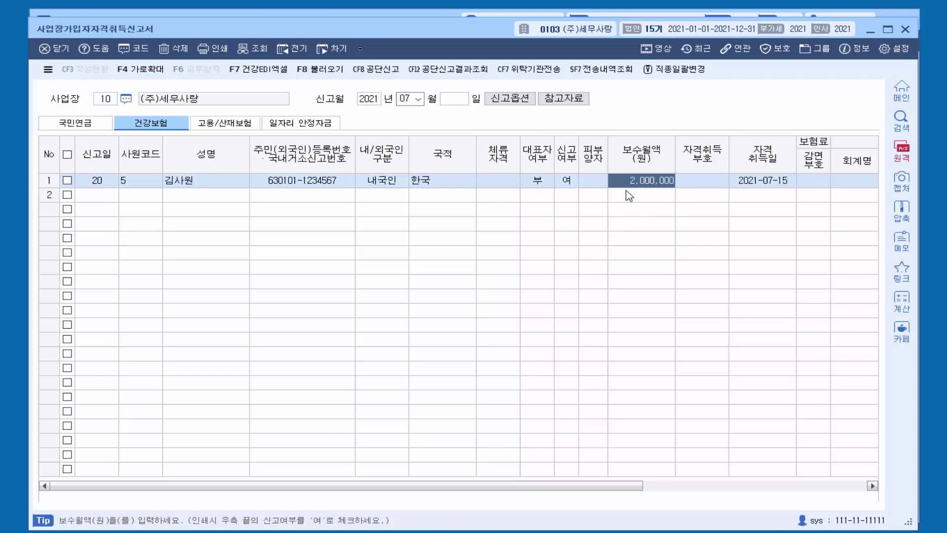
pyautogui.click(597, 183)
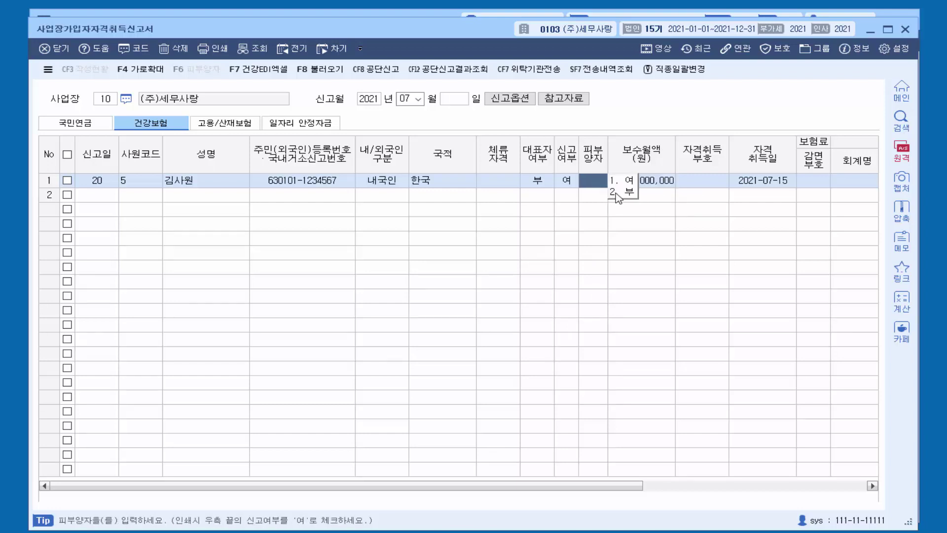
pyautogui.click(703, 184)
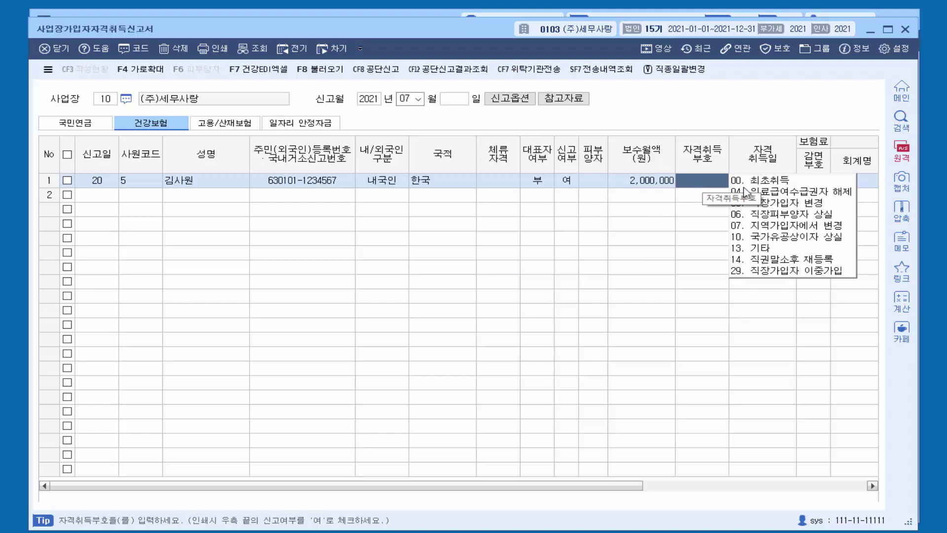
pyautogui.write('00')
pyautogui.press('Return')
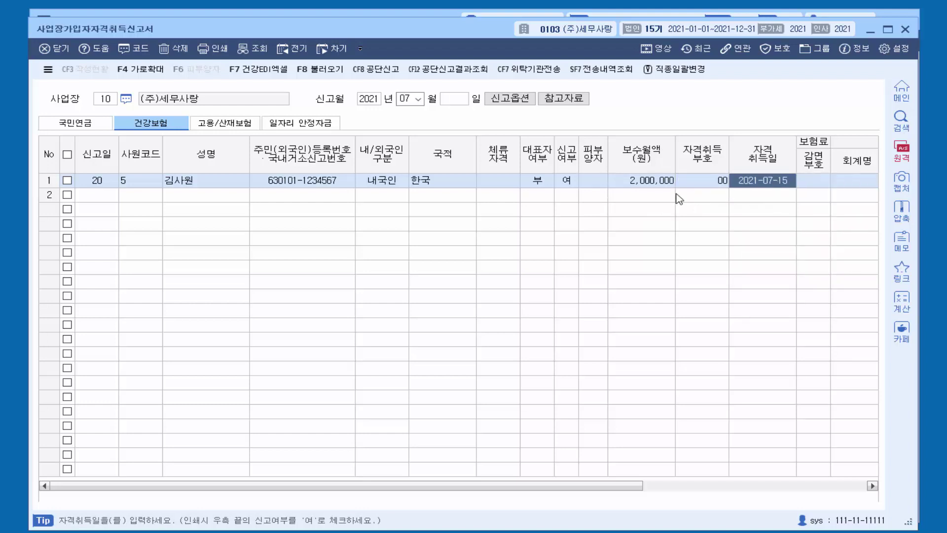
# - Set the employee's 피부양자 in the 건강보험 list to 1. 여 and view the 피부양자 entry form without adding anyone
pyautogui.click(597, 184)
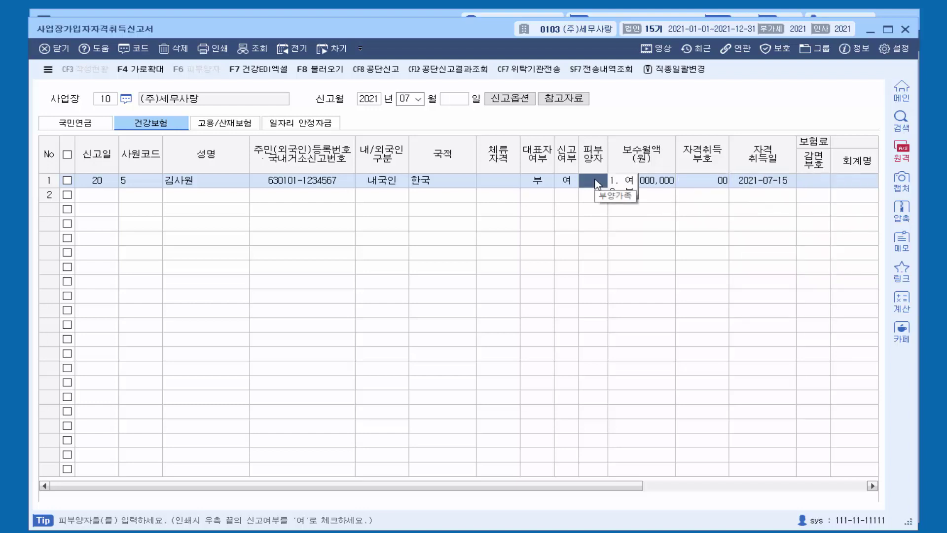
pyautogui.click(619, 180)
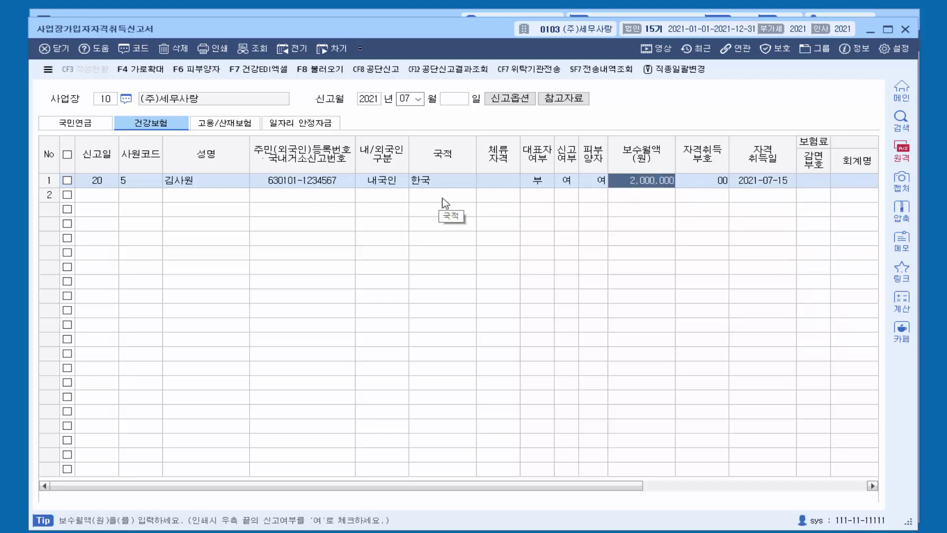
pyautogui.click(193, 72)
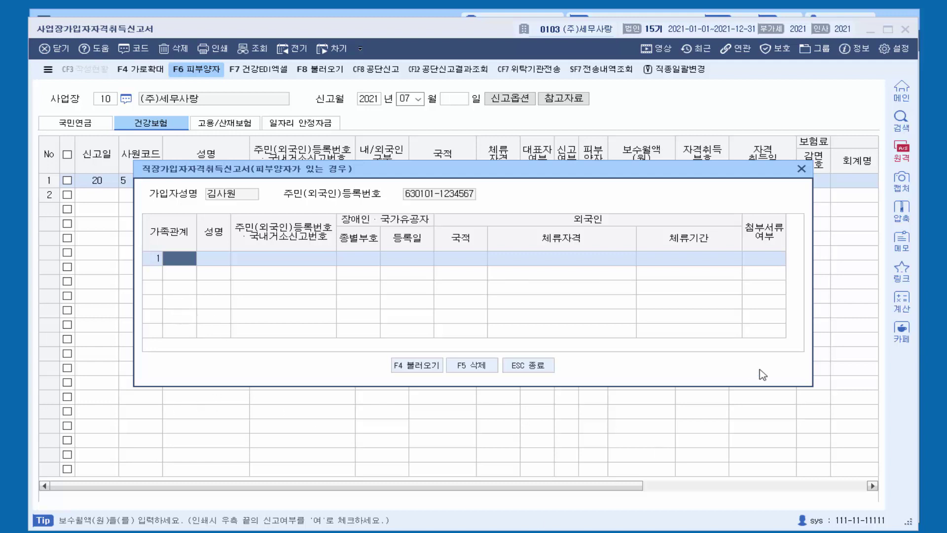
pyautogui.click(802, 170)
# - Set the employee's 피부양자 in the 건강보험 list to 2. 부
pyautogui.click(597, 182)
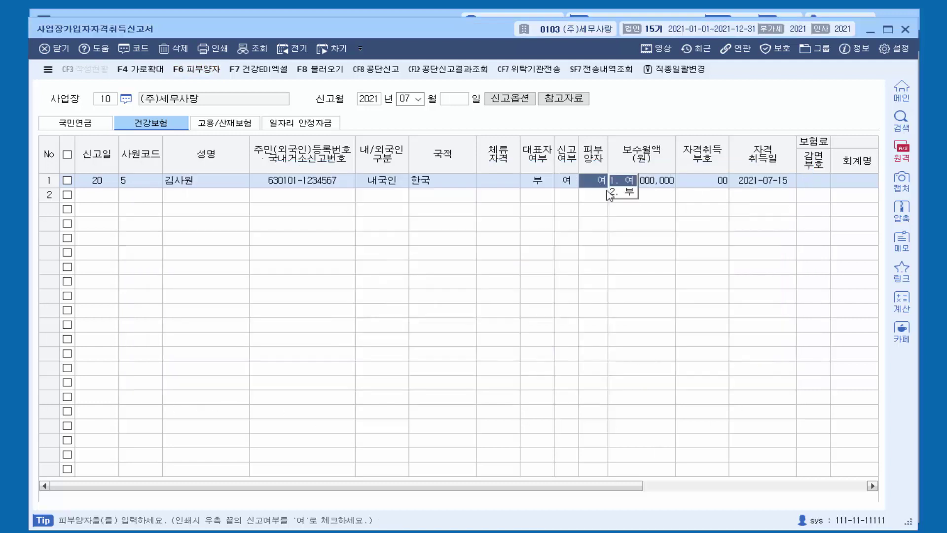
pyautogui.click(616, 193)
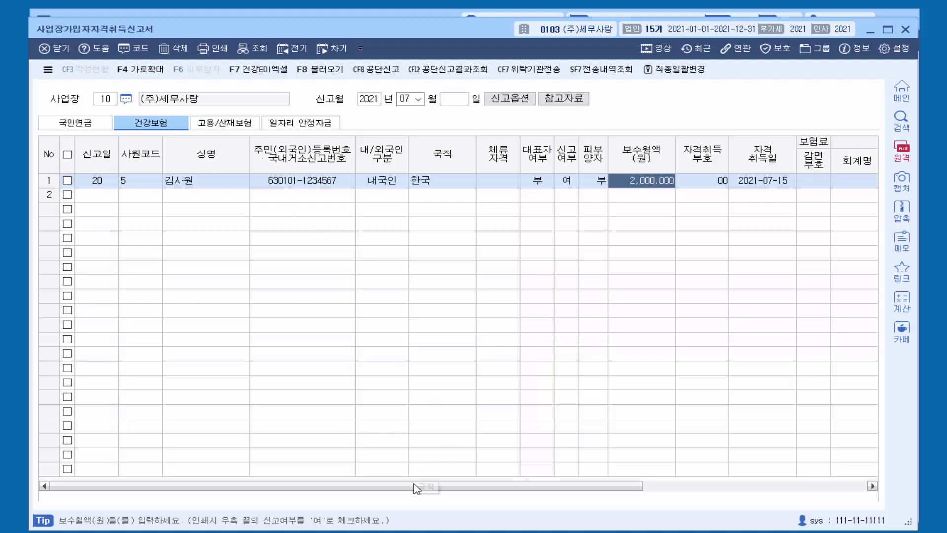
# - In the 고용/산재보험 list, set the employee's 계약직여부 to 2. 부 and 월평균보수 to 2,000,000
pyautogui.click(202, 120)
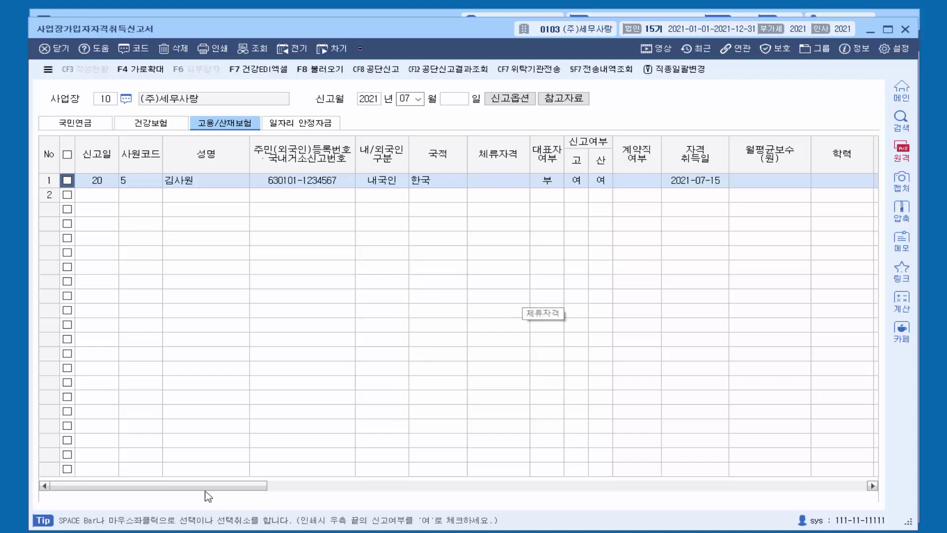
pyautogui.moveTo(204, 489); pyautogui.dragTo(397, 488)
pyautogui.click(247, 181)
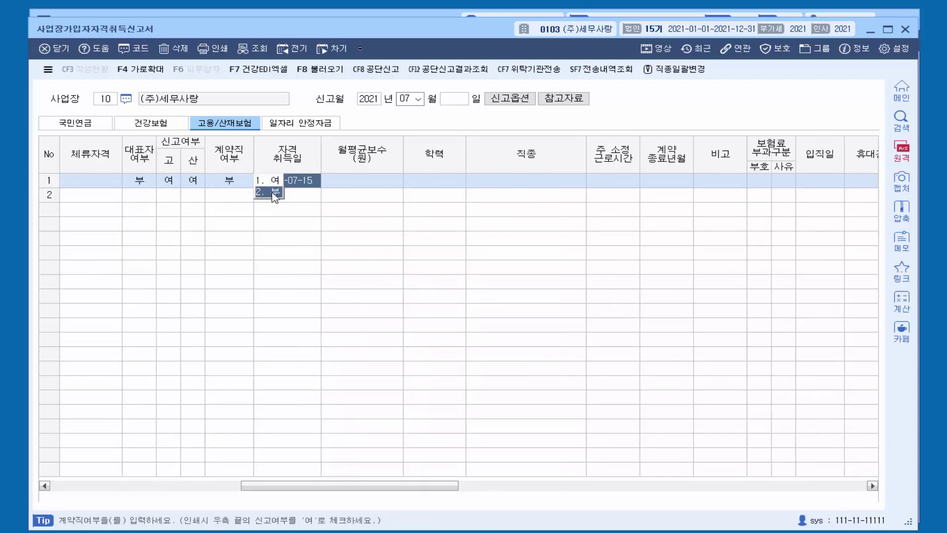
pyautogui.click(275, 192)
pyautogui.press('Return')
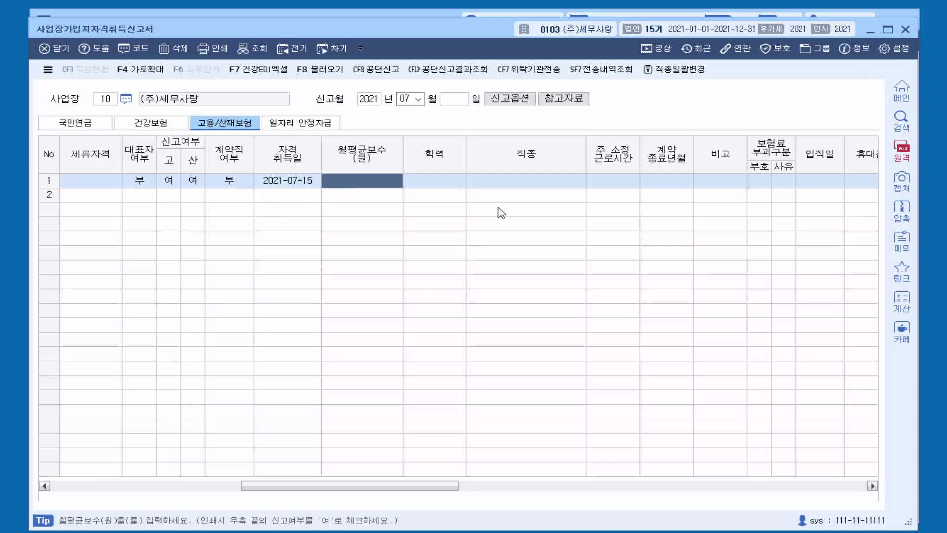
pyautogui.write('2,000,000')
pyautogui.press('Return')
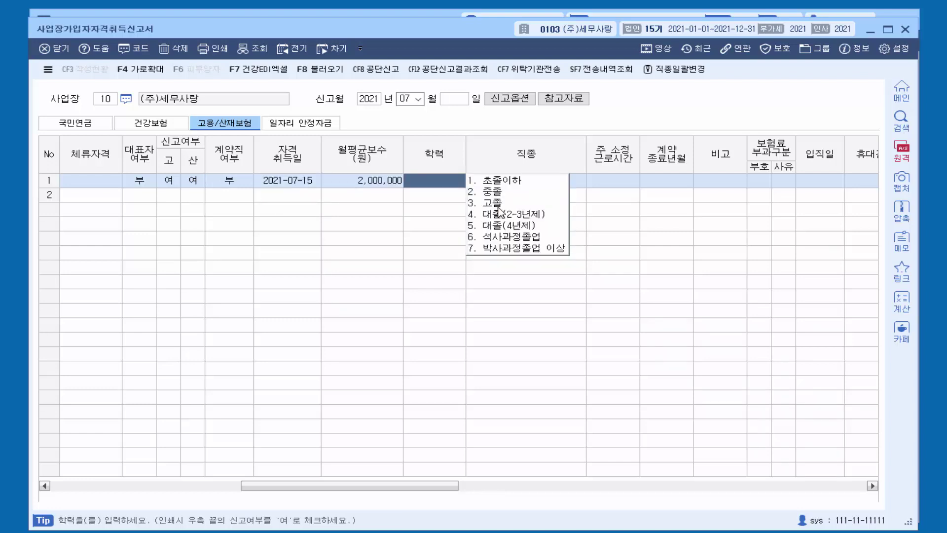
pyautogui.click(578, 183)
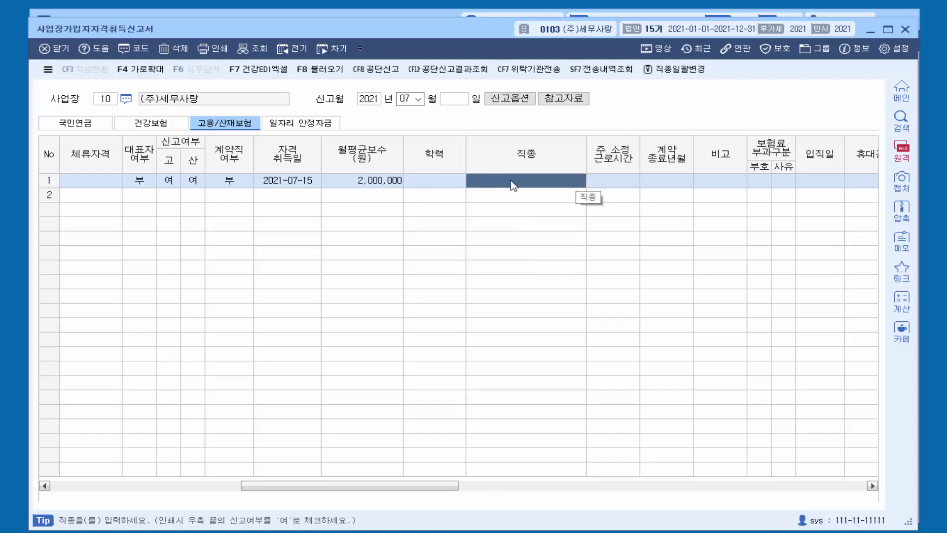
pyautogui.write('사무직')
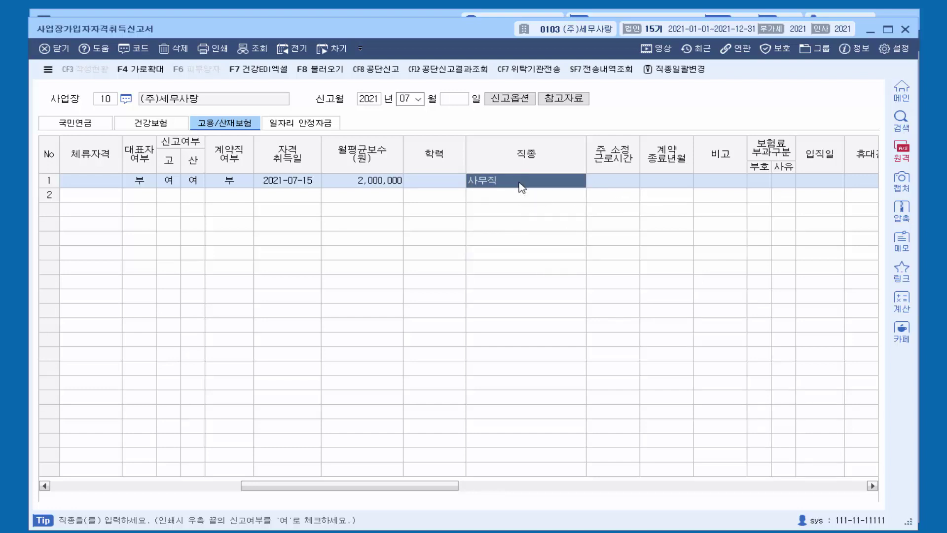
pyautogui.press('Return')
pyautogui.scroll(-6, 496, 239)
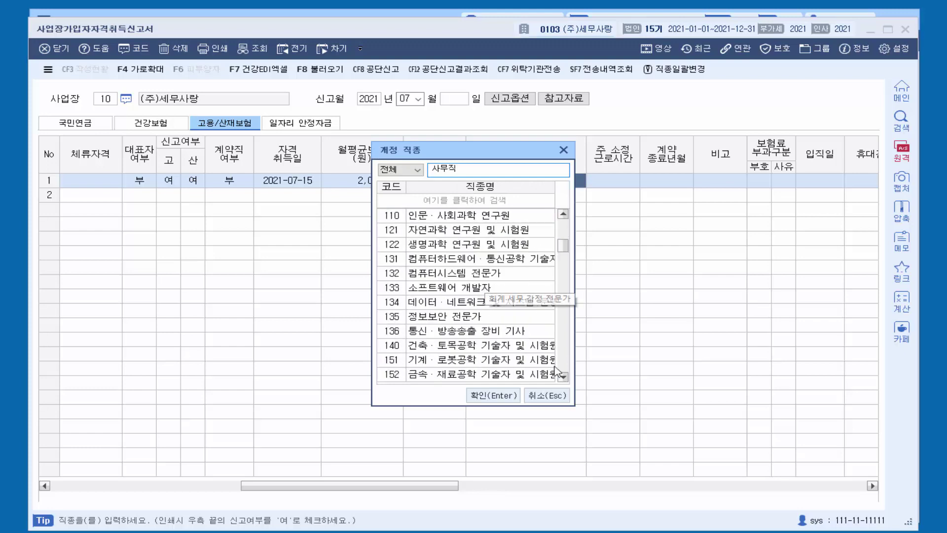
pyautogui.press('Escape')
# - Choose 026 경영지원 사무원 from the occupation list as the employee's 직종
pyautogui.doubleClick(485, 180)
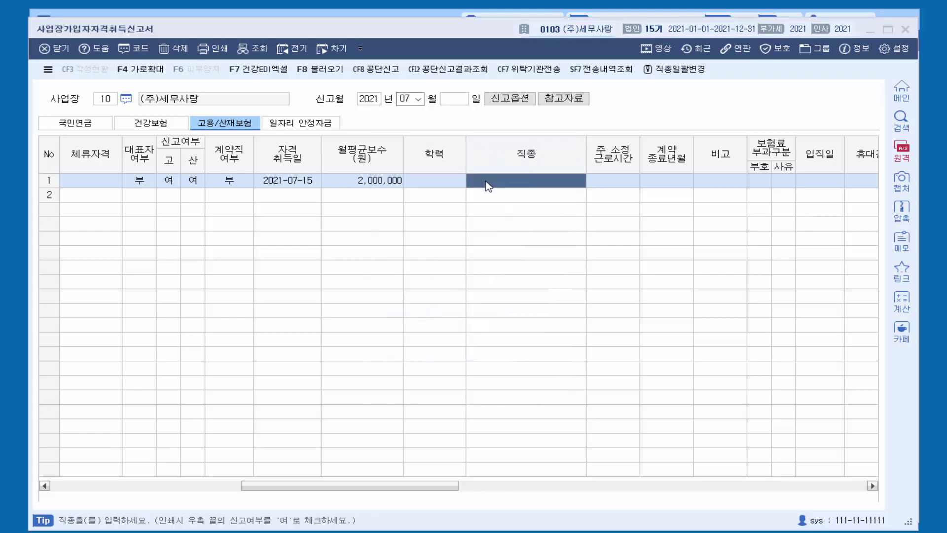
pyautogui.scroll(-8, 468, 277)
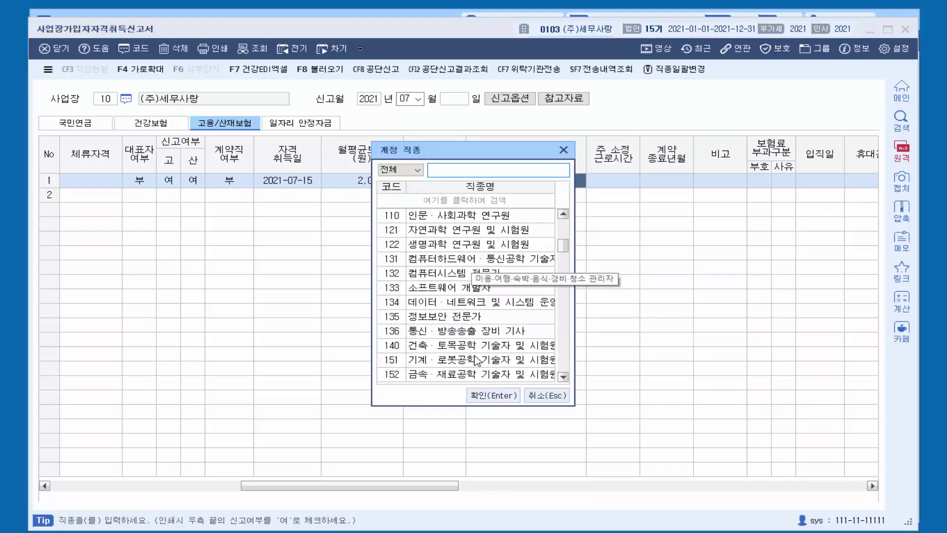
pyautogui.scroll(6, 467, 295)
pyautogui.scroll(-1, 465, 295)
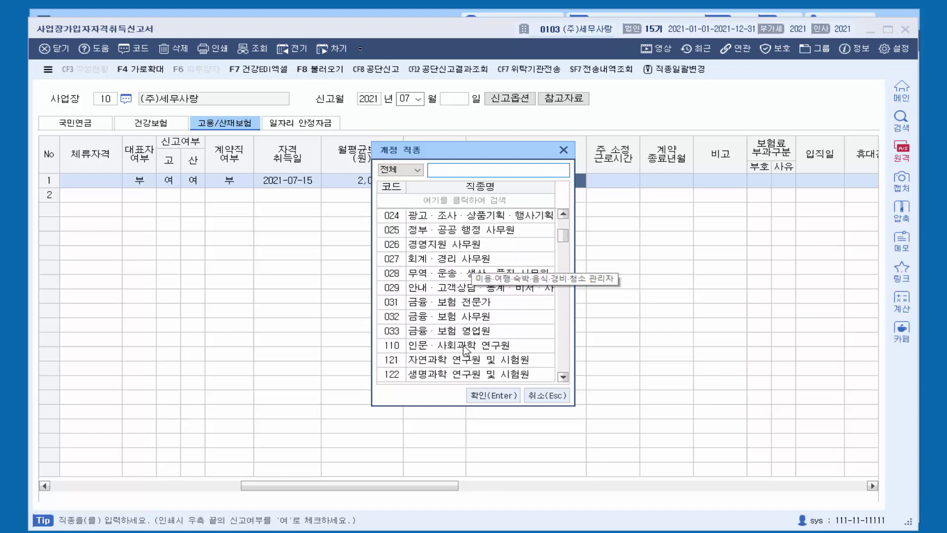
pyautogui.doubleClick(464, 244)
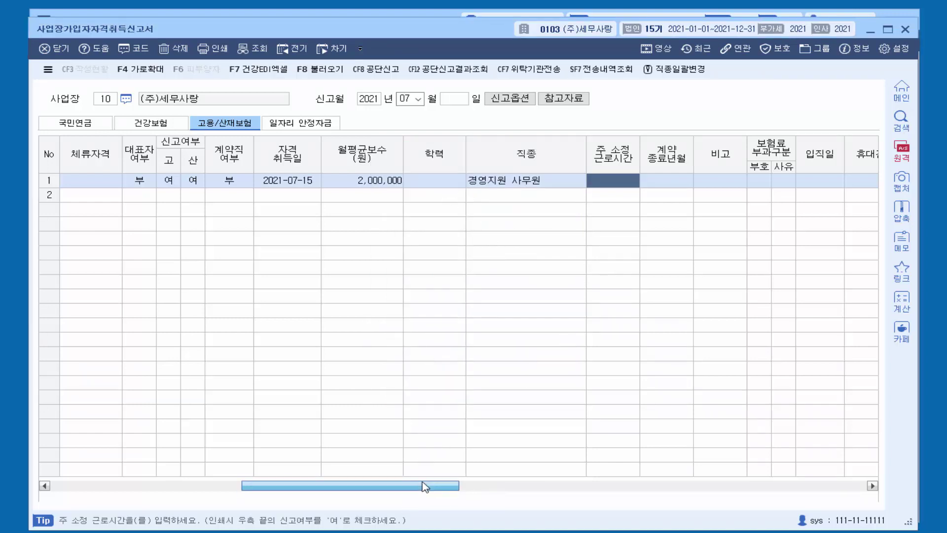
# - Examine the remaining columns of the employee's 고용/산재보험 row up to 공단접수일시
pyautogui.moveTo(429, 486); pyautogui.dragTo(812, 497)
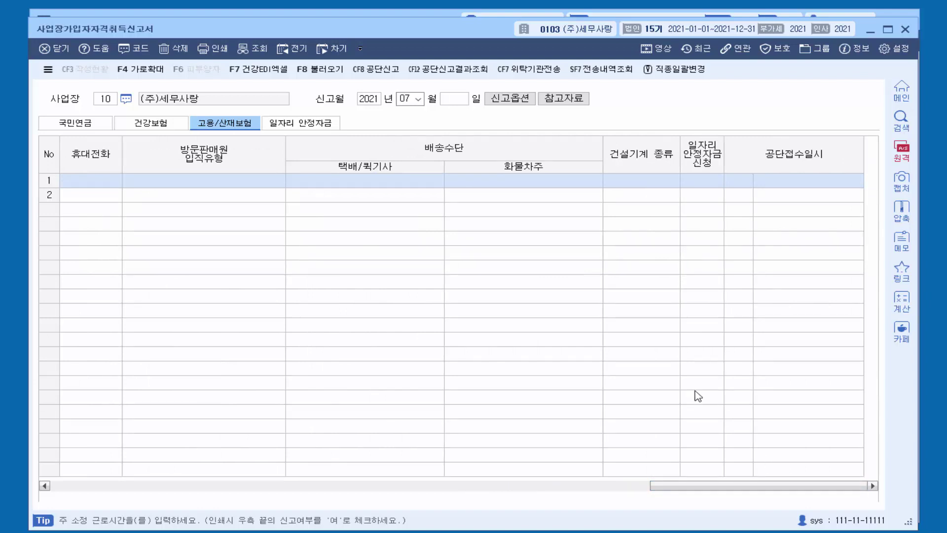
pyautogui.moveTo(691, 485); pyautogui.dragTo(32, 460)
pyautogui.click(278, 268)
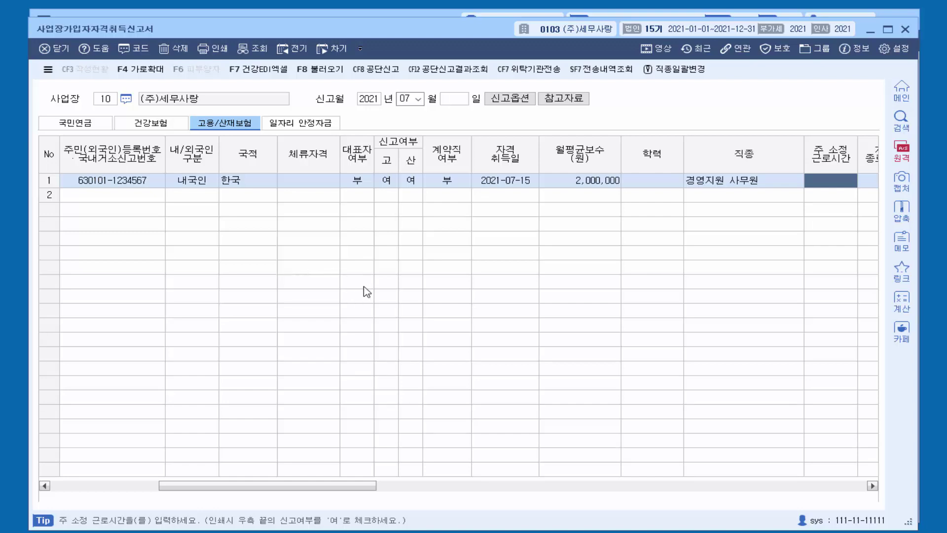
# - Open 회사등록 under 회계관리 and check the 회사 도장 1 options in company 0103's 회사도장 settings
pyautogui.click(397, 14)
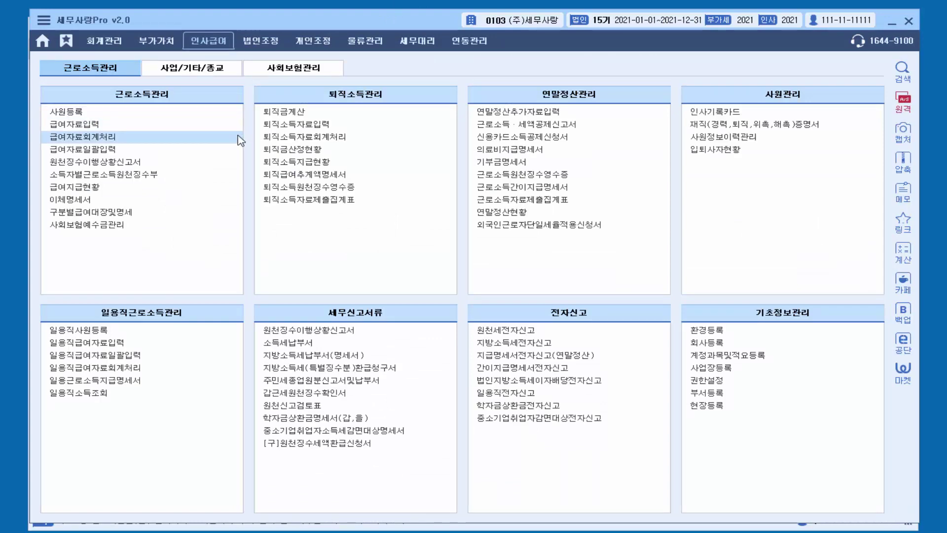
pyautogui.click(110, 42)
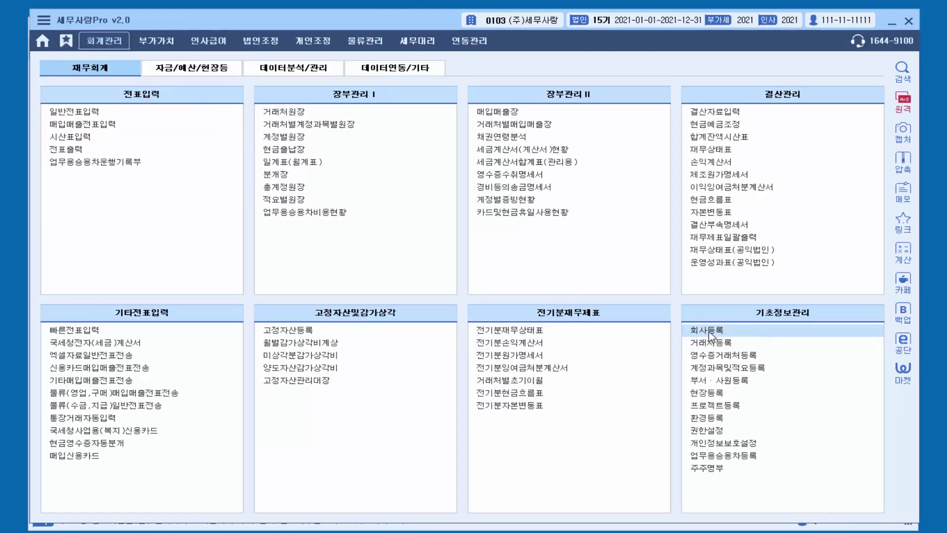
pyautogui.click(710, 330)
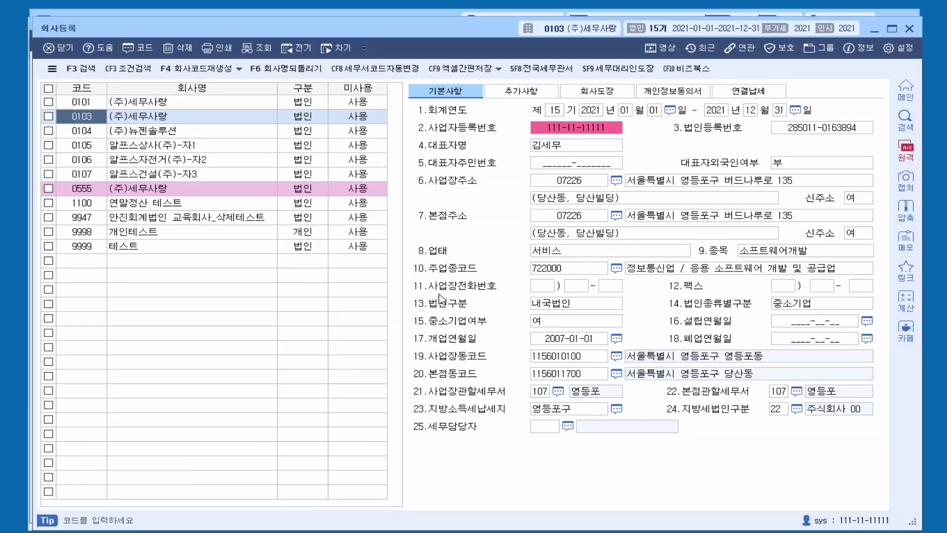
pyautogui.click(576, 93)
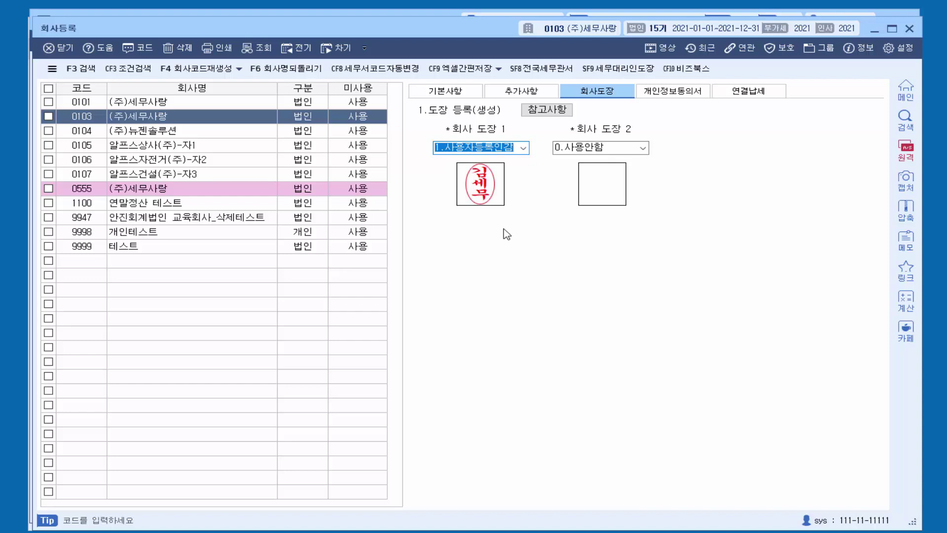
pyautogui.click(524, 148)
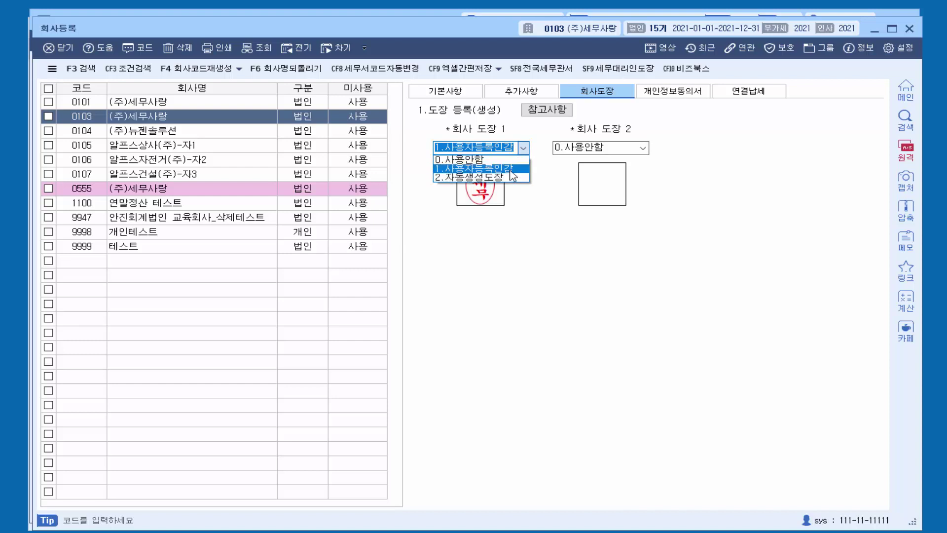
pyautogui.click(558, 238)
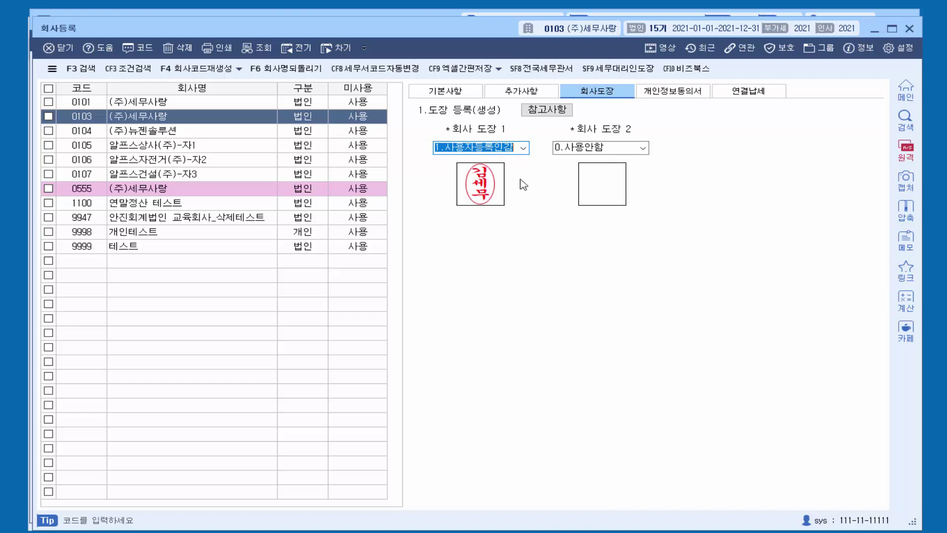
# - Set 회사 도장 1 to 2.자동생성도장, apply the oval 개인용 stamp, and close 회사등록
pyautogui.click(523, 148)
pyautogui.click(473, 170)
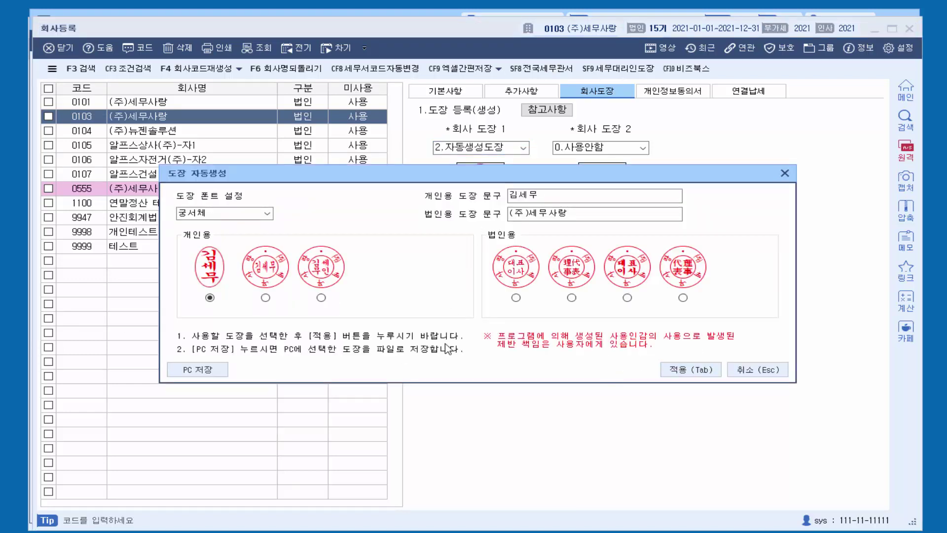
pyautogui.click(690, 370)
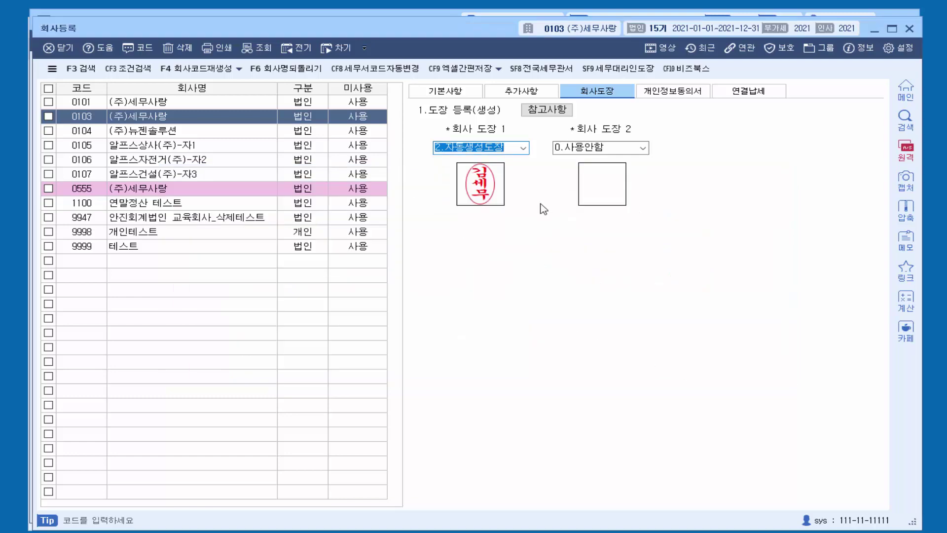
pyautogui.click(909, 29)
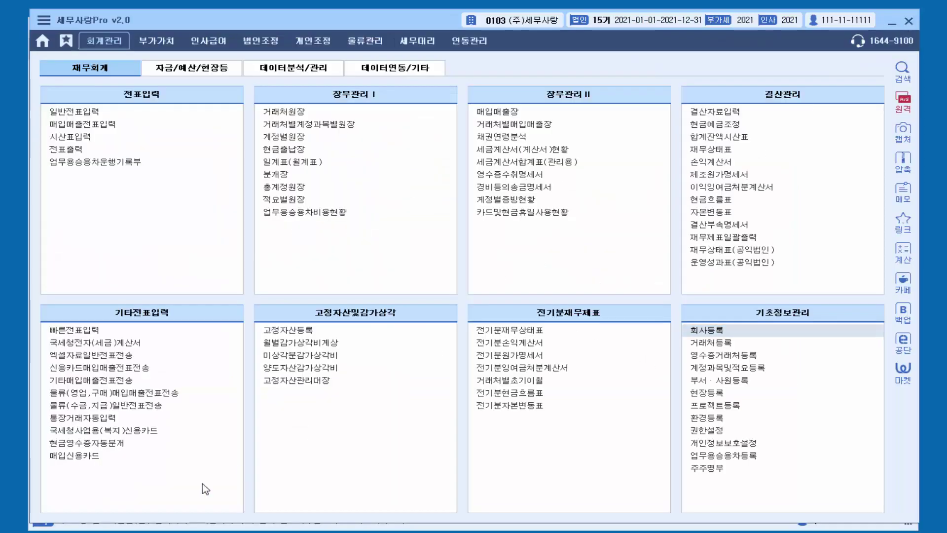
# - Return to the acquisition report and open its print preview, accepting the validity check of the 사업장관리번호
pyautogui.click(201, 526)
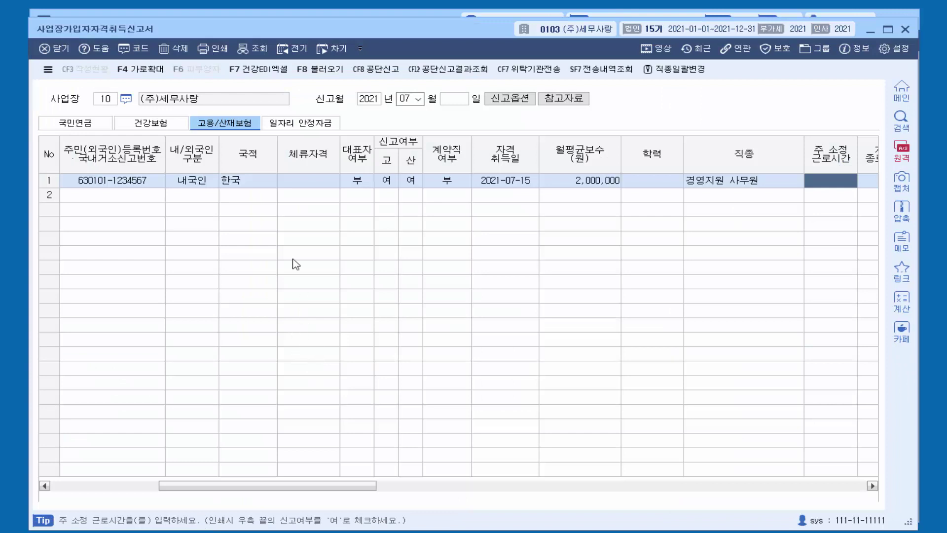
pyautogui.click(218, 46)
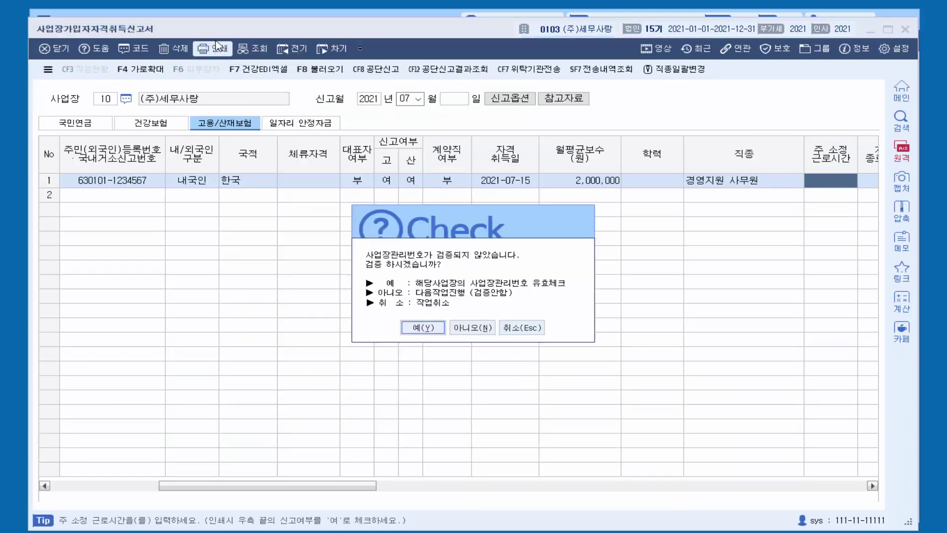
pyautogui.click(427, 328)
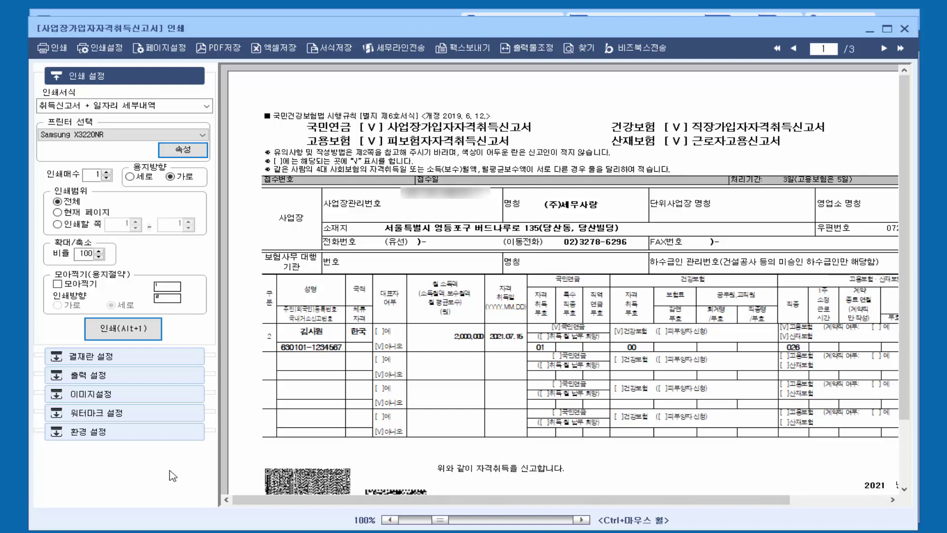
# - Enable 회사 도장 1 in the preview's 출력 설정, apply it, and check the stamp beside the 신고인 signature
pyautogui.click(98, 381)
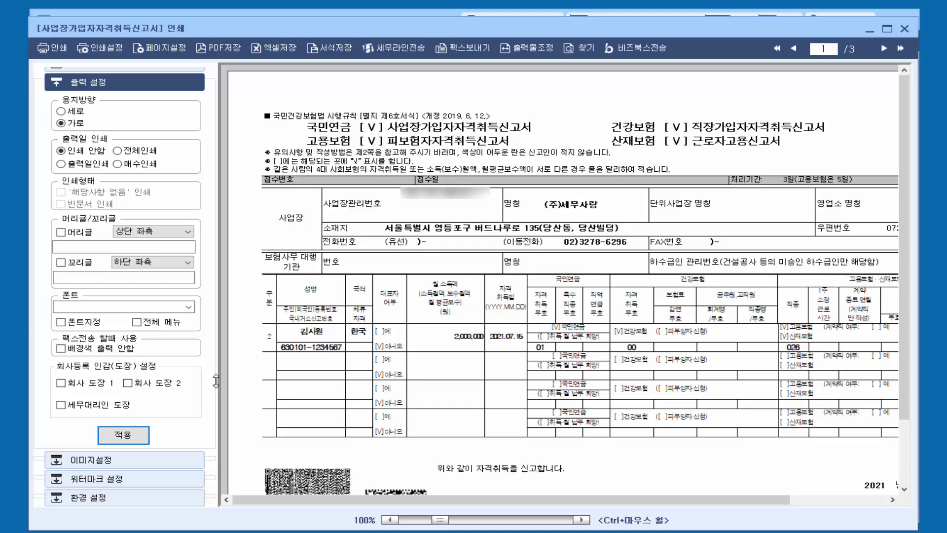
pyautogui.click(62, 384)
pyautogui.click(124, 434)
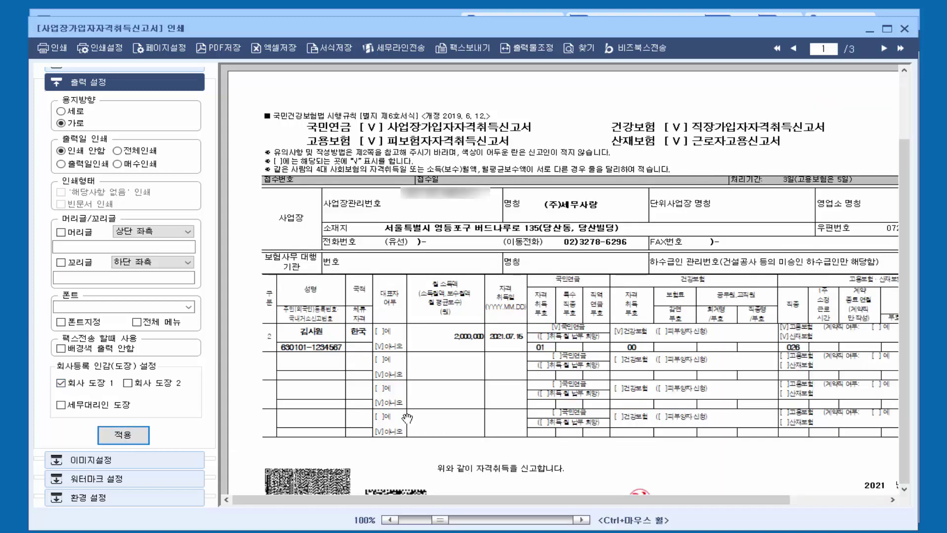
pyautogui.scroll(-2, 400, 424)
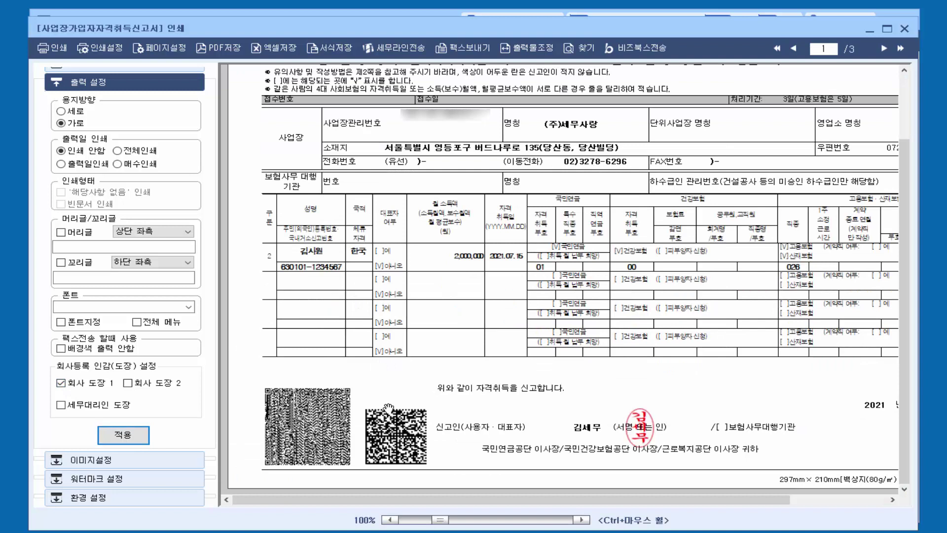
# - Check the image insertion options under 이미지설정 and close the print preview
pyautogui.click(167, 460)
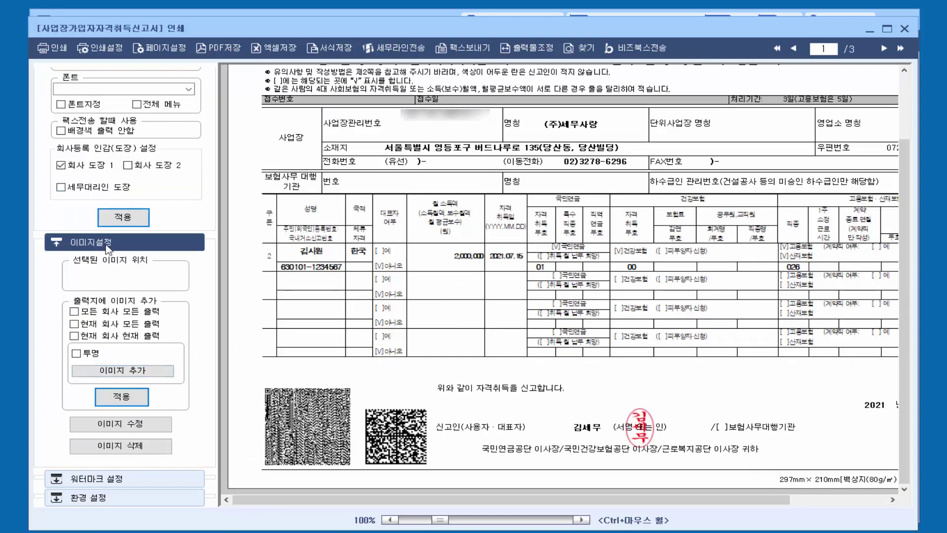
pyautogui.click(107, 244)
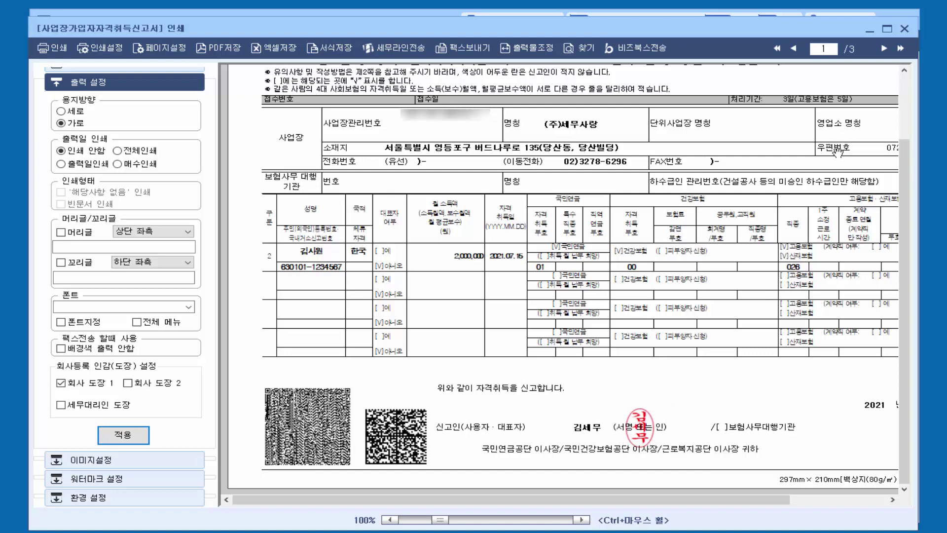
pyautogui.click(905, 29)
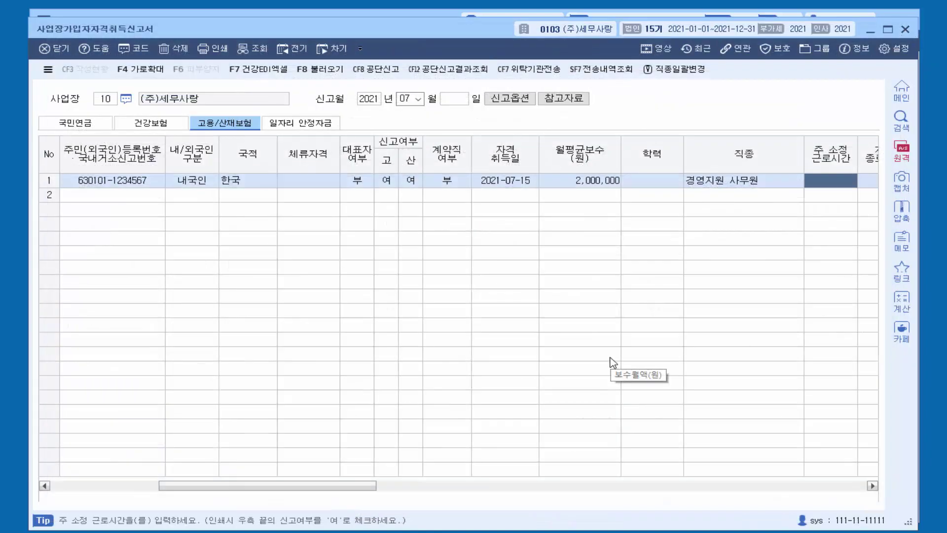
# - Open 공단신고 for the acquisition report and choose 건강보험공단 as the receiving agency
pyautogui.click(368, 71)
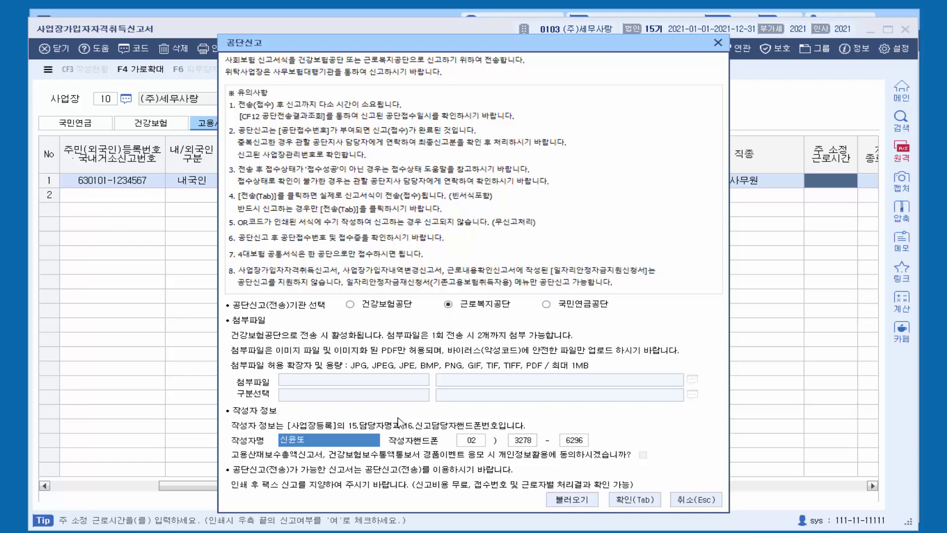
pyautogui.click(392, 304)
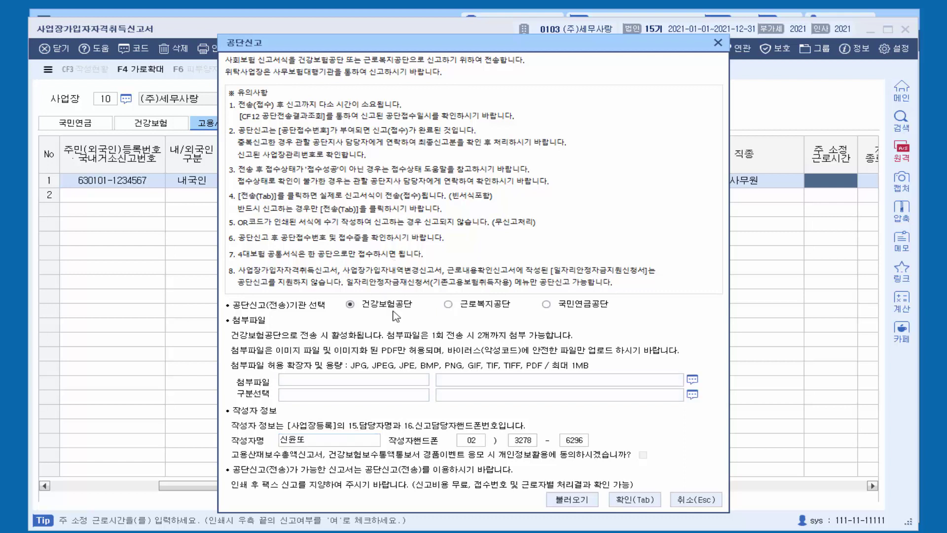
pyautogui.click(477, 308)
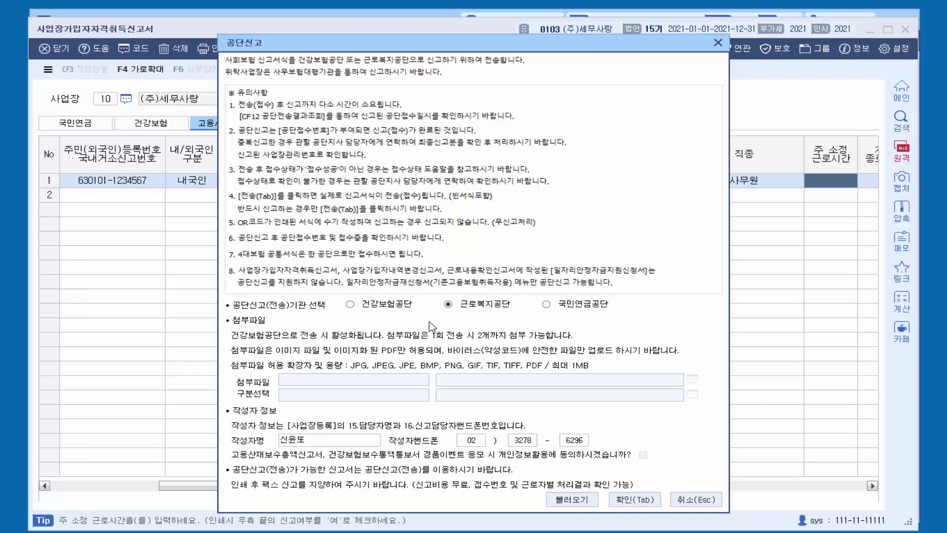
pyautogui.click(375, 307)
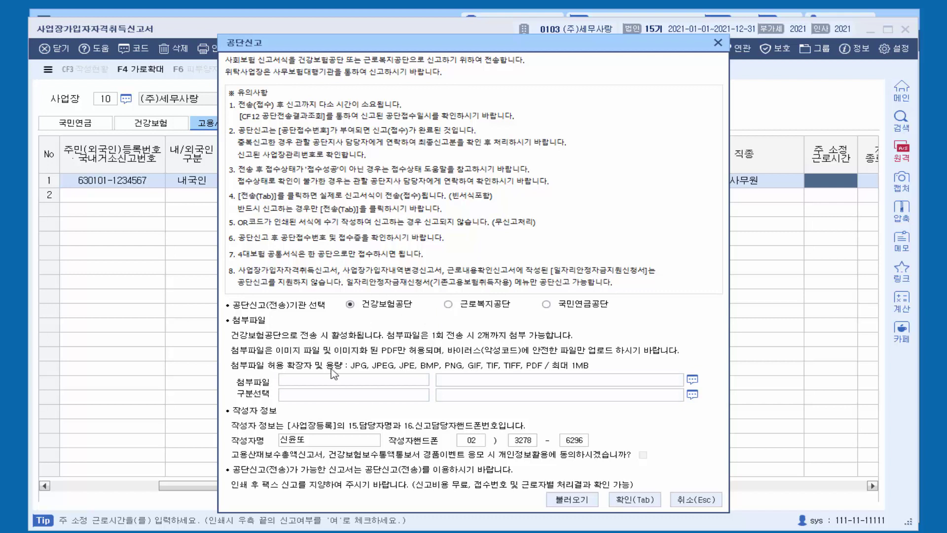
# - Check the document types offered for both attachments, leave them empty, and submit the report to 건강보험공단
pyautogui.click(324, 380)
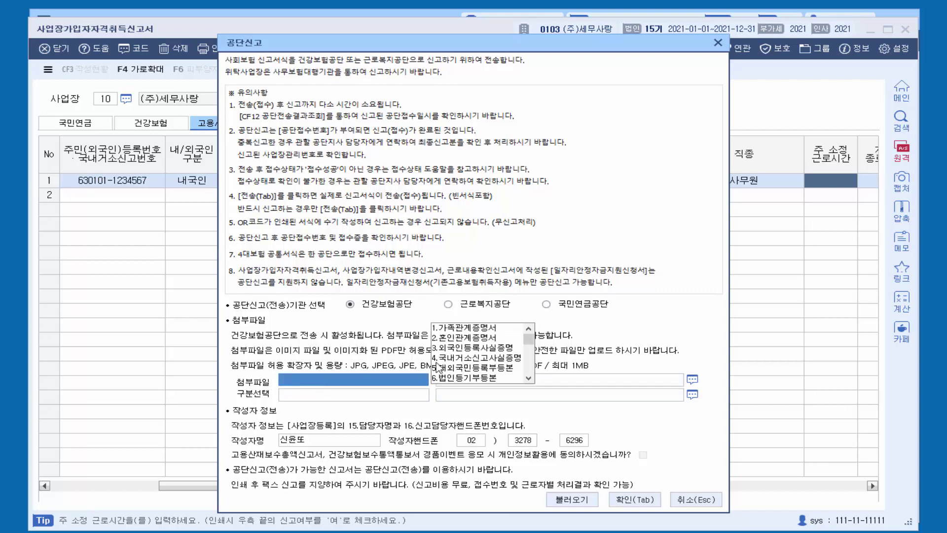
pyautogui.click(356, 394)
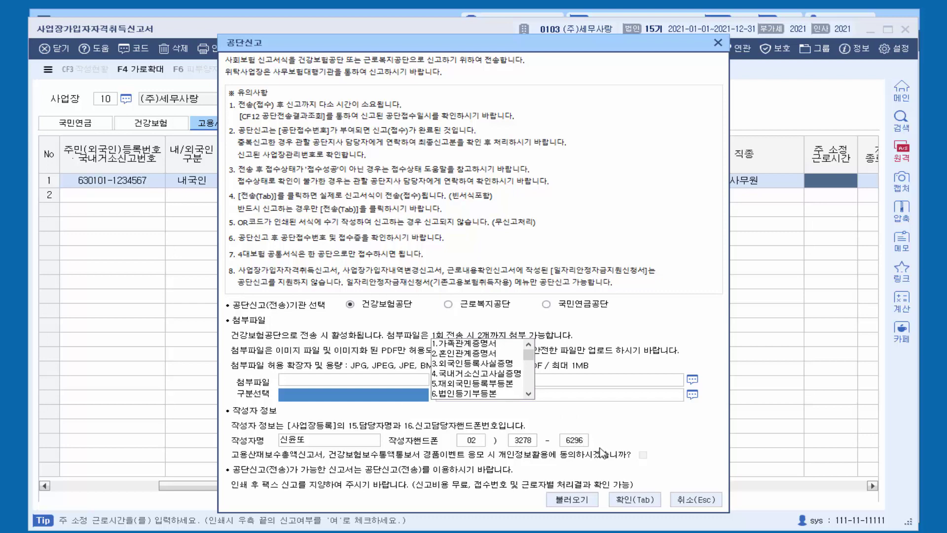
pyautogui.click(634, 500)
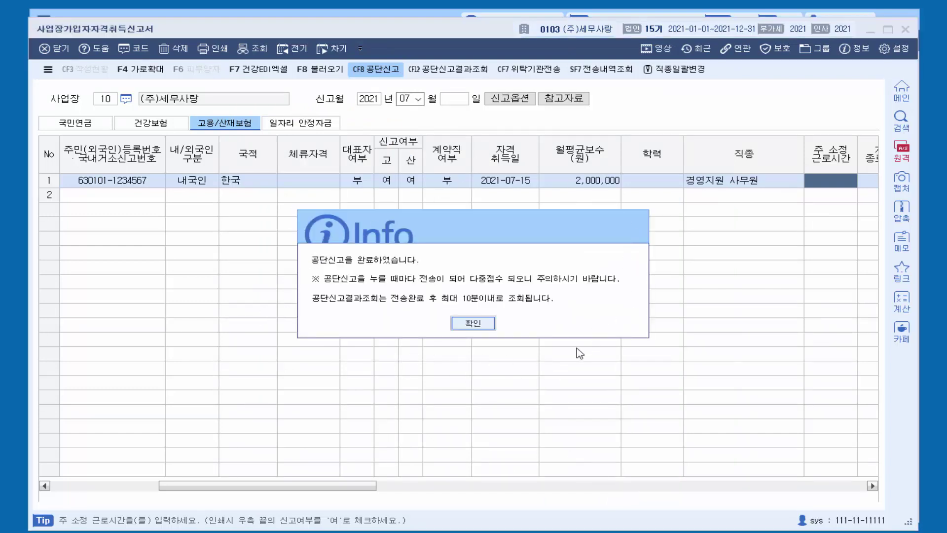
pyautogui.click(472, 324)
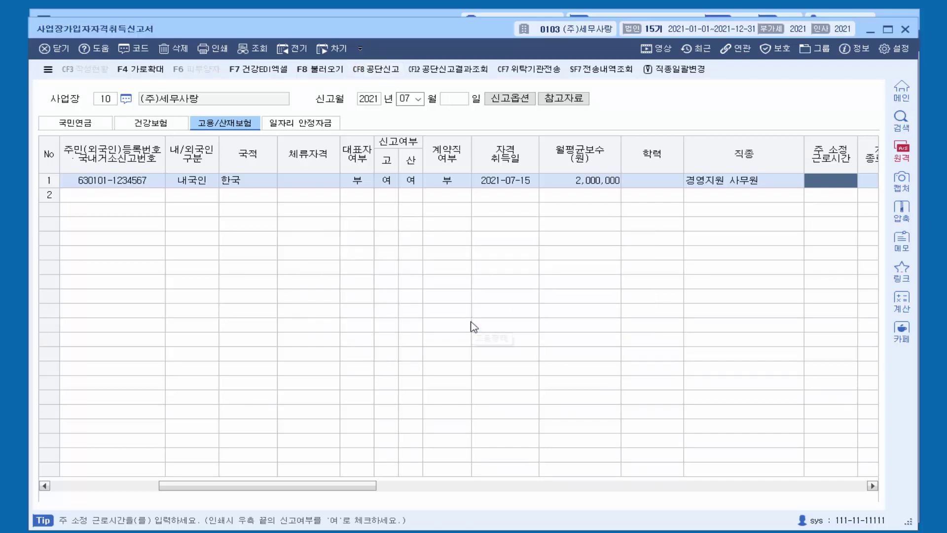
# - Open 공단신고결과조회, dismiss the notices, query the submitted reports, and examine their 접수 and 처리 columns
pyautogui.click(447, 72)
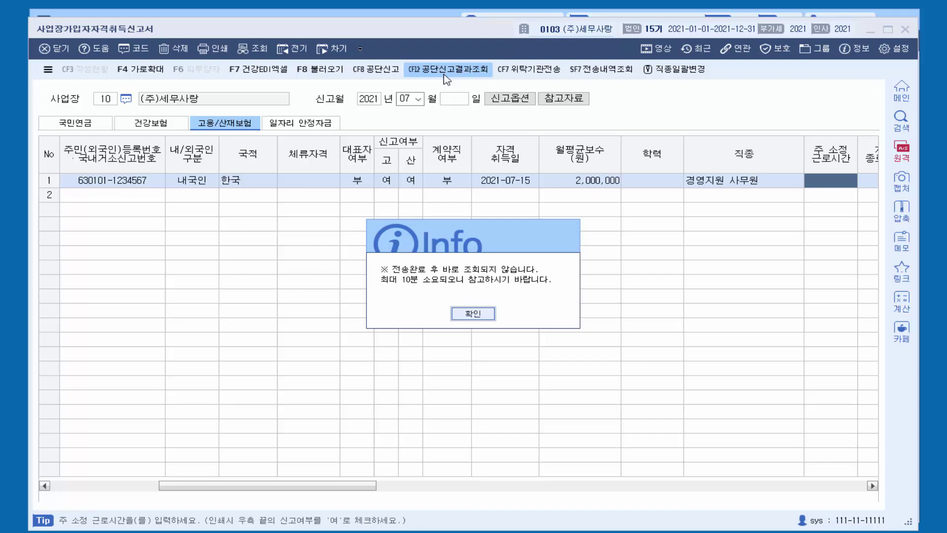
pyautogui.click(470, 324)
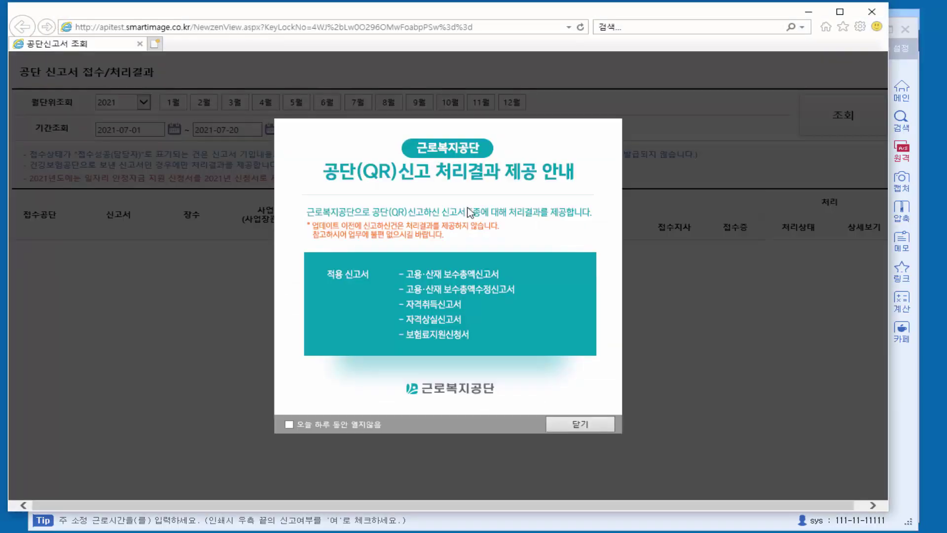
pyautogui.click(579, 424)
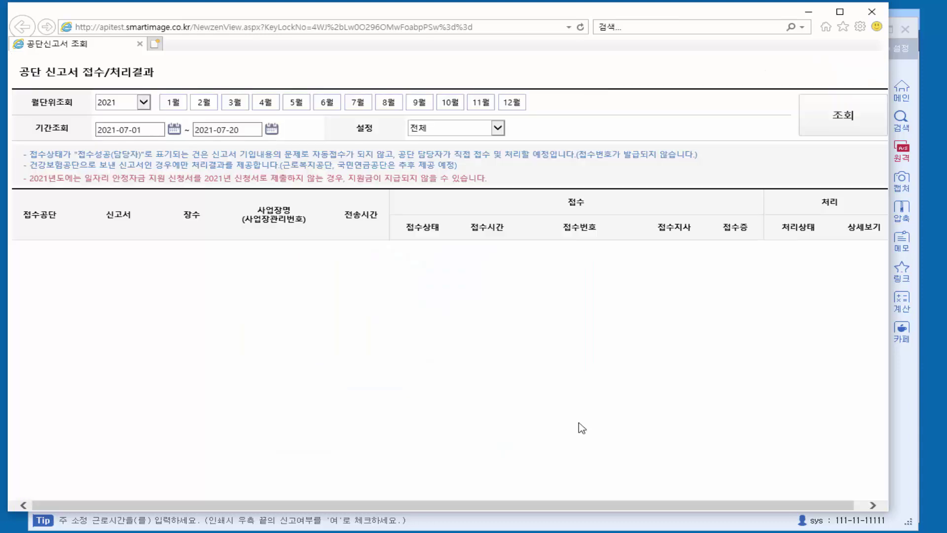
pyautogui.click(847, 119)
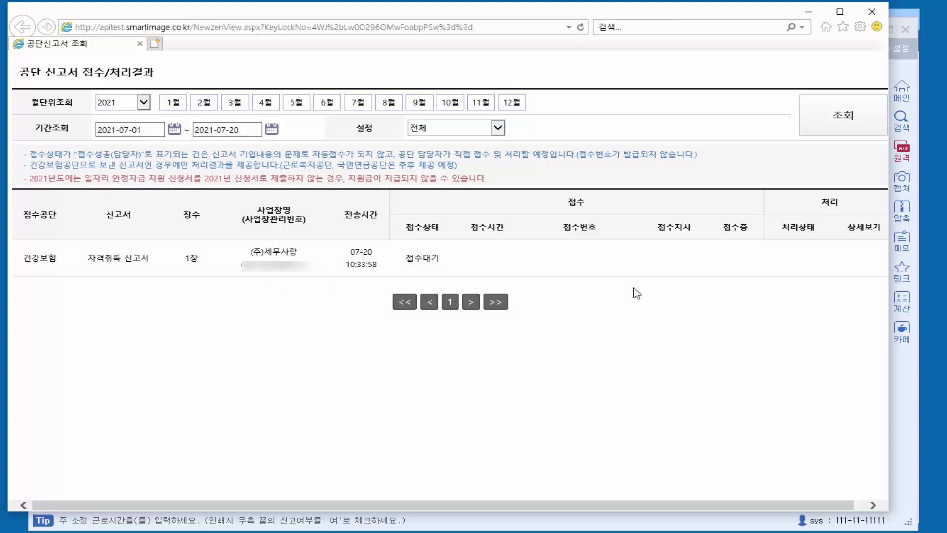
pyautogui.moveTo(382, 507); pyautogui.dragTo(157, 313)
pyautogui.moveTo(508, 503); pyautogui.dragTo(558, 502)
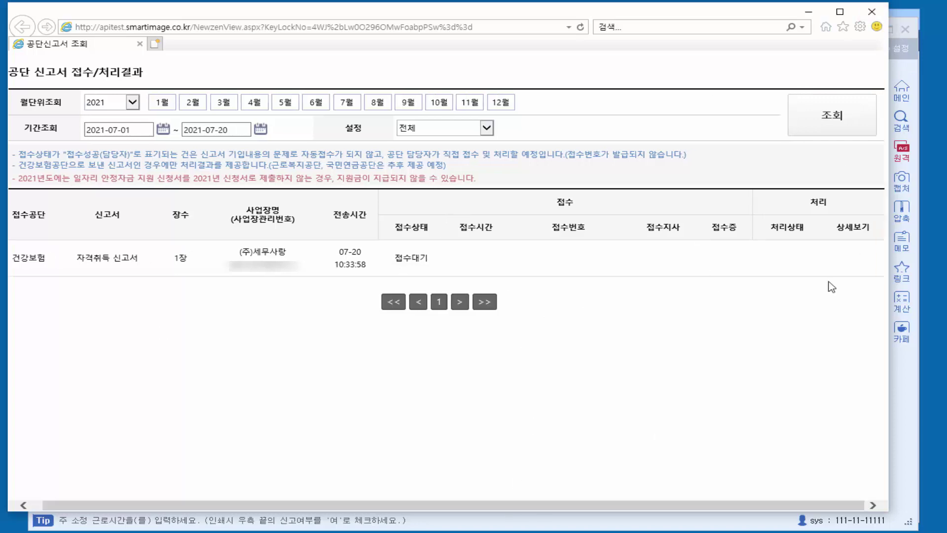
# - Close the results page and check the 공단접수일시 column in the employee's 고용/산재보험 row
pyautogui.click(872, 12)
pyautogui.moveTo(254, 486); pyautogui.dragTo(785, 478)
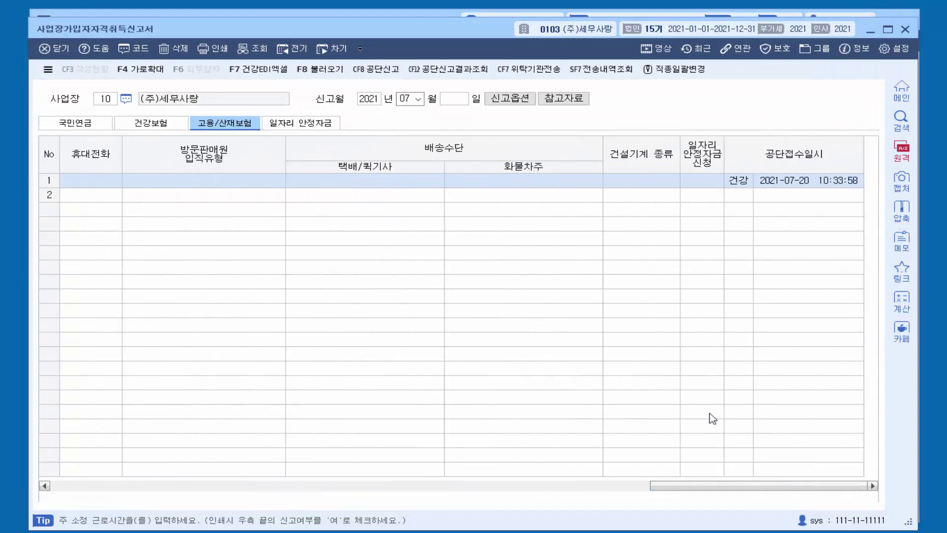